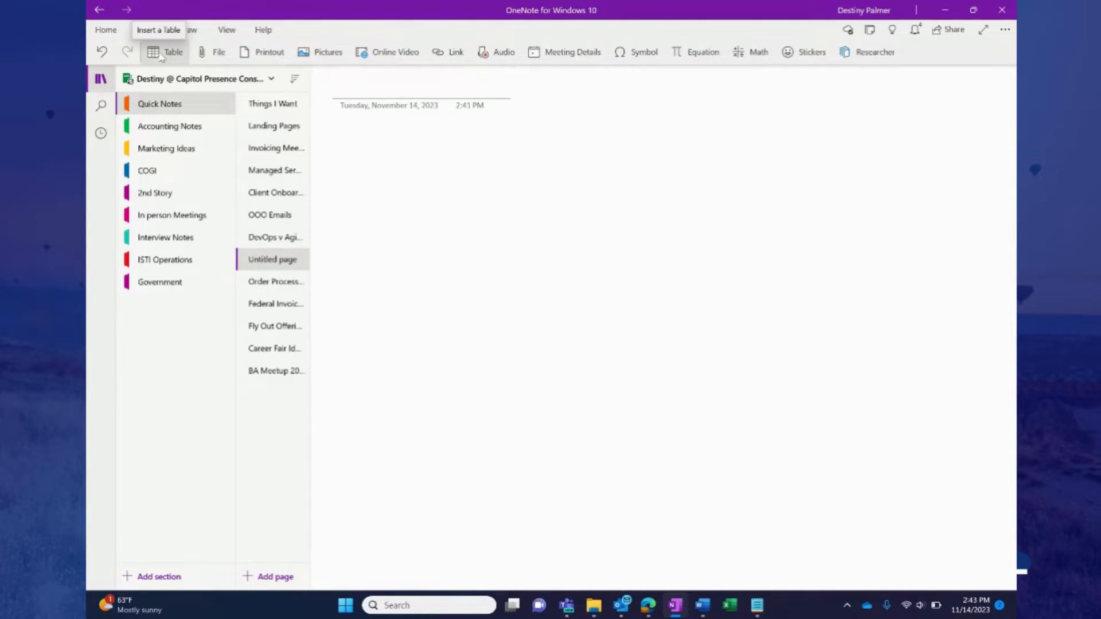
# Step: Insert an 8 x 6 table on the untitled page and enter des, 12 and ' in the first three cells of its top row
pyautogui.click(161, 53)
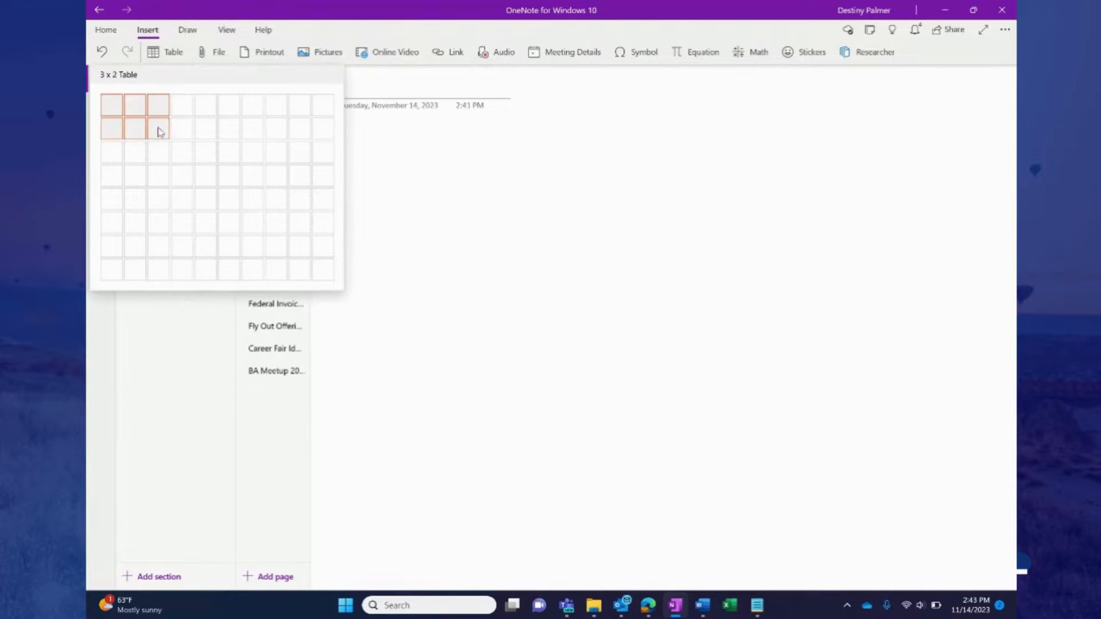
pyautogui.click(275, 218)
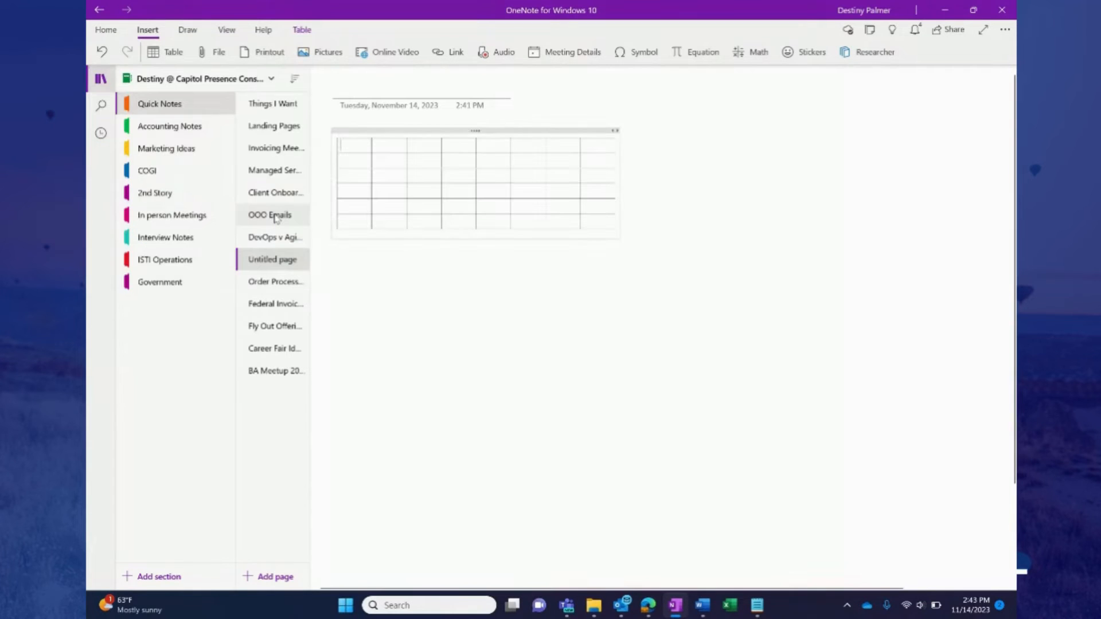
pyautogui.write('des')
pyautogui.press('Tab')
# Step: Insert the file #WORK WHEREVER (1) from Downloads as an attachment in the fourth cell of the table's top row
pyautogui.click(209, 55)
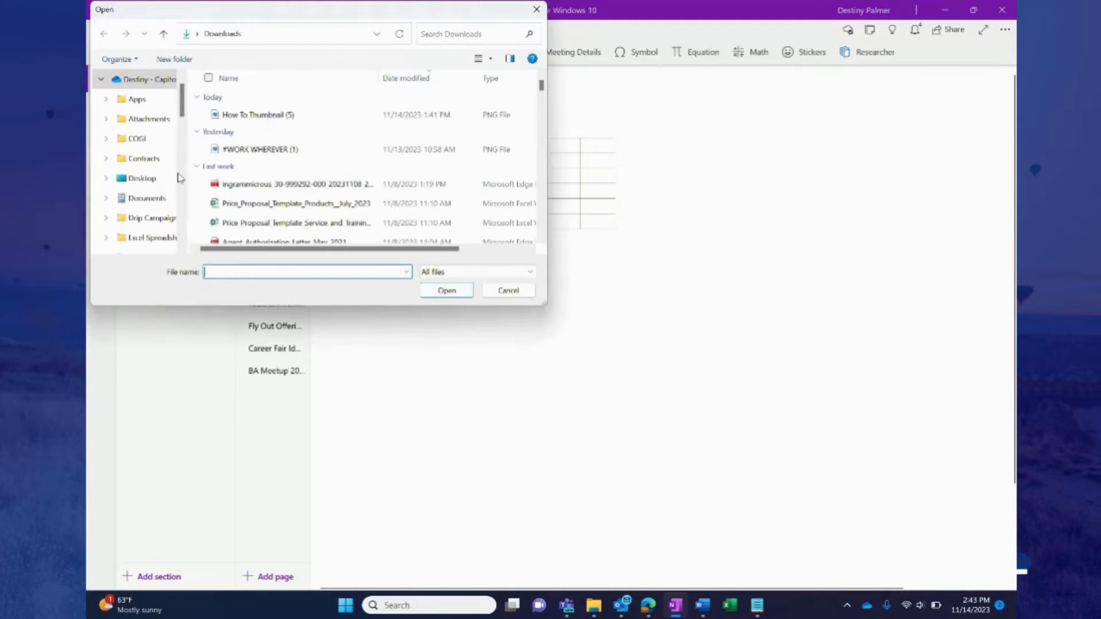
pyautogui.click(305, 150)
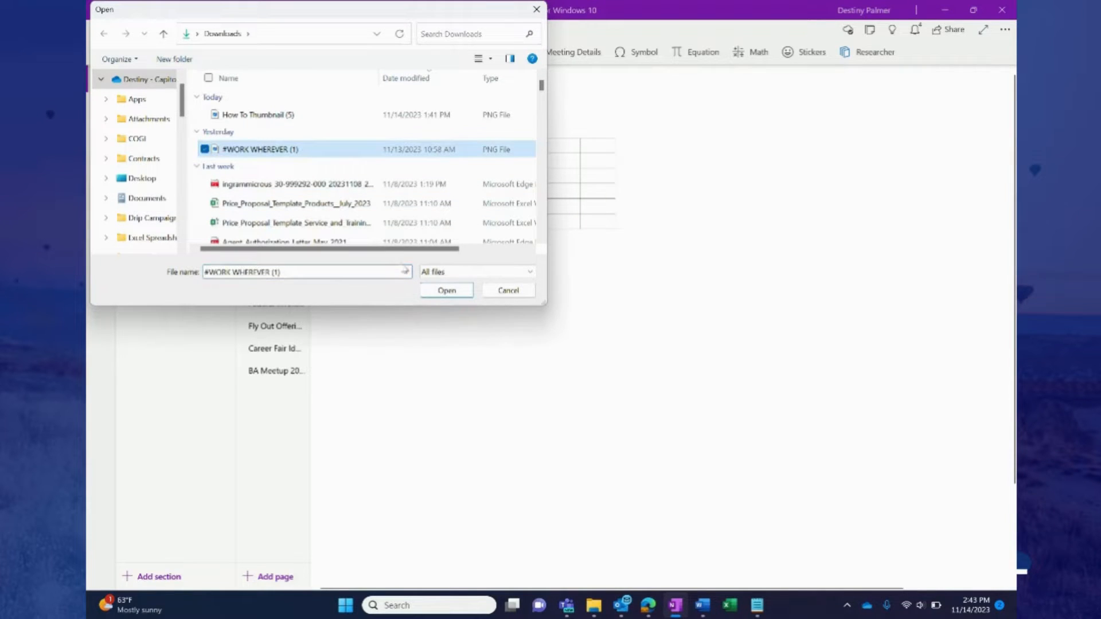
pyautogui.click(437, 294)
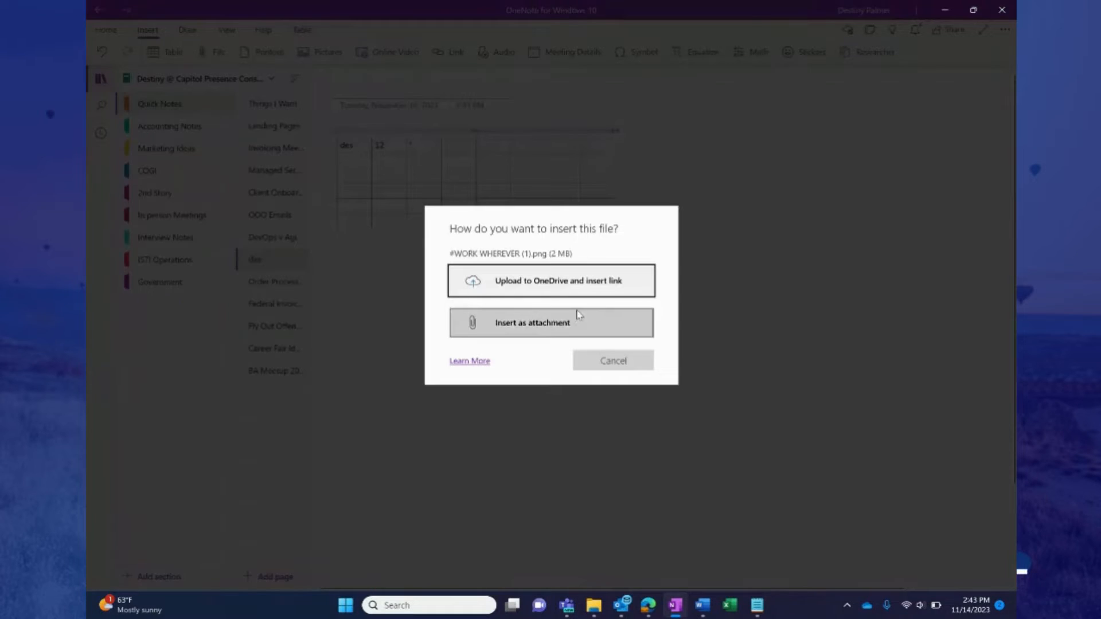
pyautogui.click(579, 317)
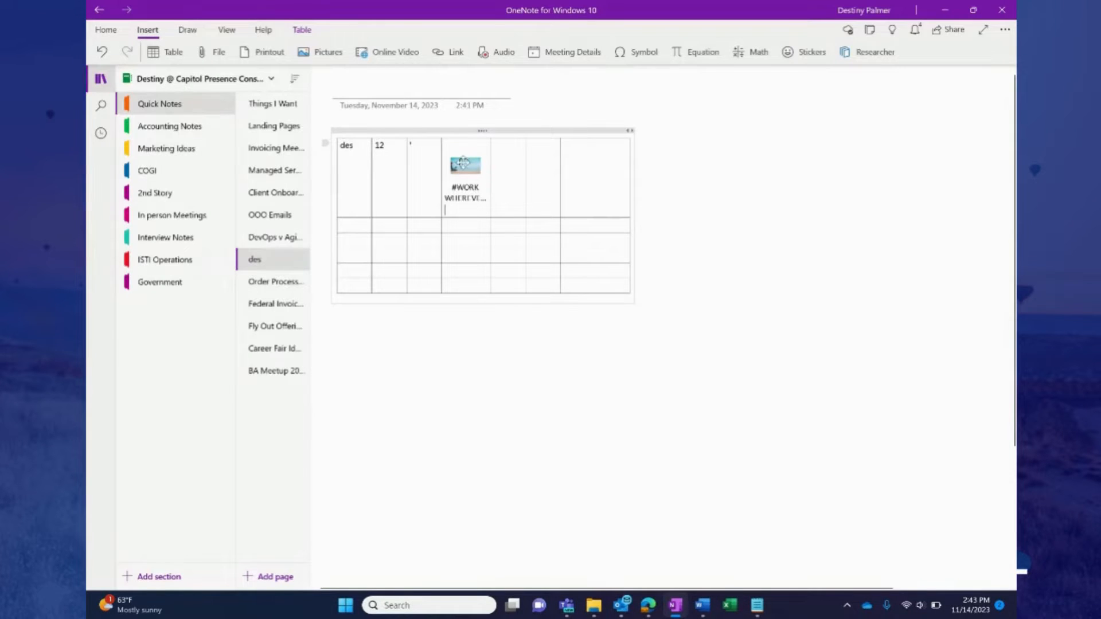
# Step: Insert #WORK WHEREVER (1) as an attachment again, in a blank area outside the table
pyautogui.click(698, 287)
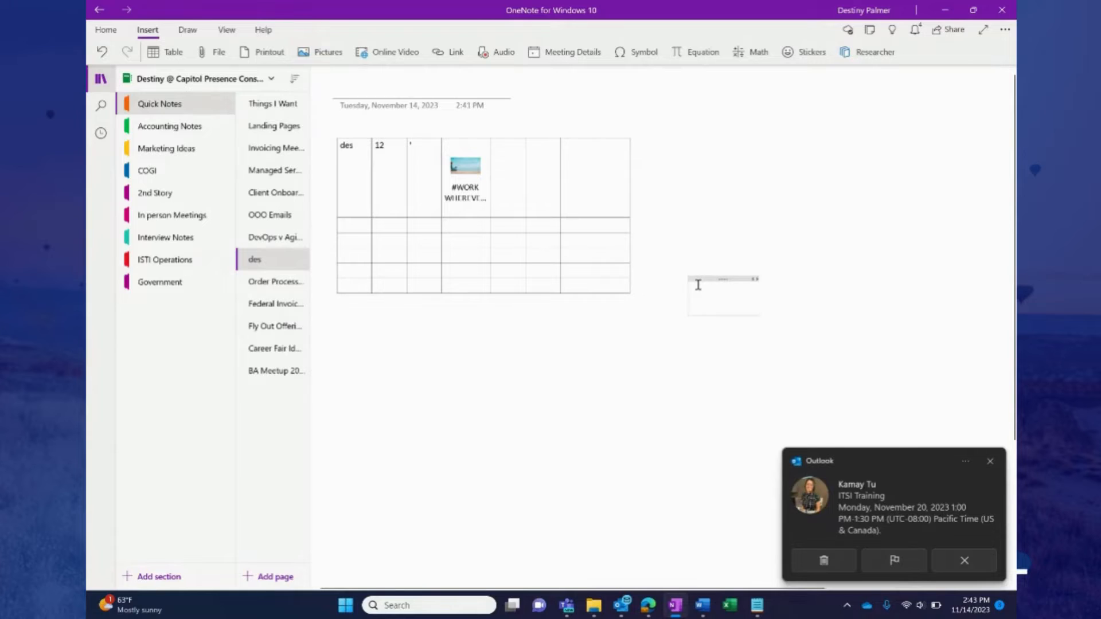
pyautogui.click(992, 461)
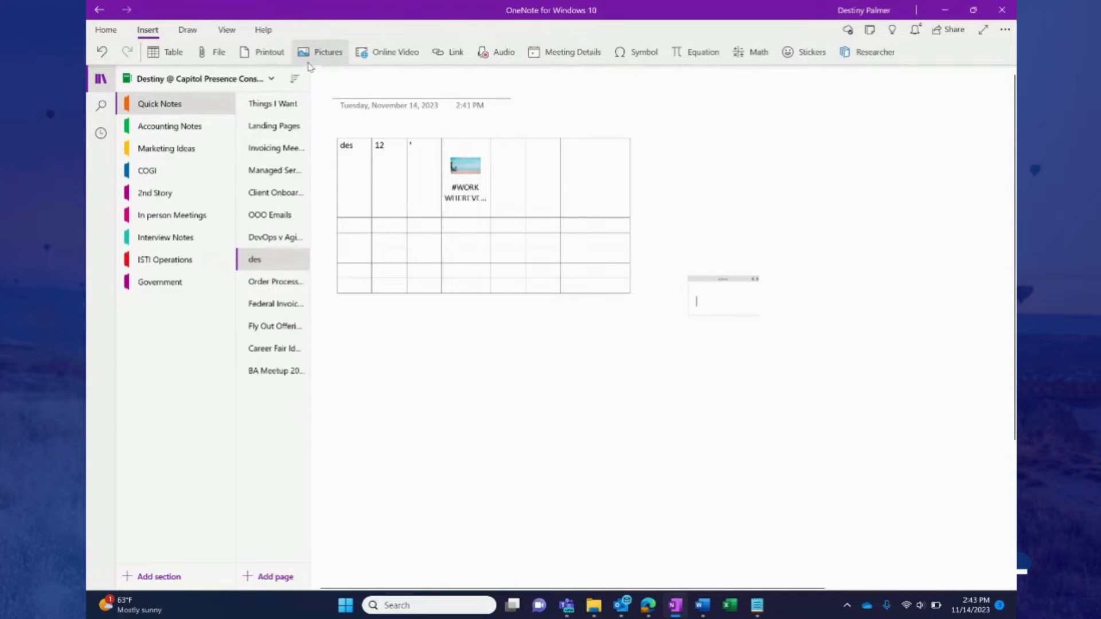
pyautogui.click(213, 52)
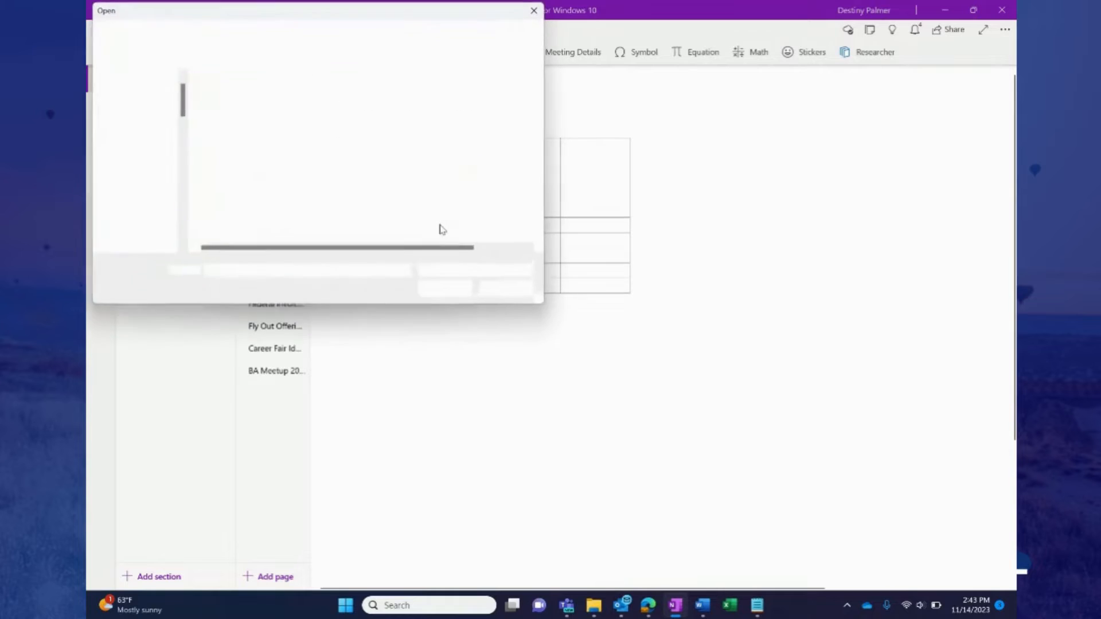
pyautogui.click(327, 150)
pyautogui.click(445, 291)
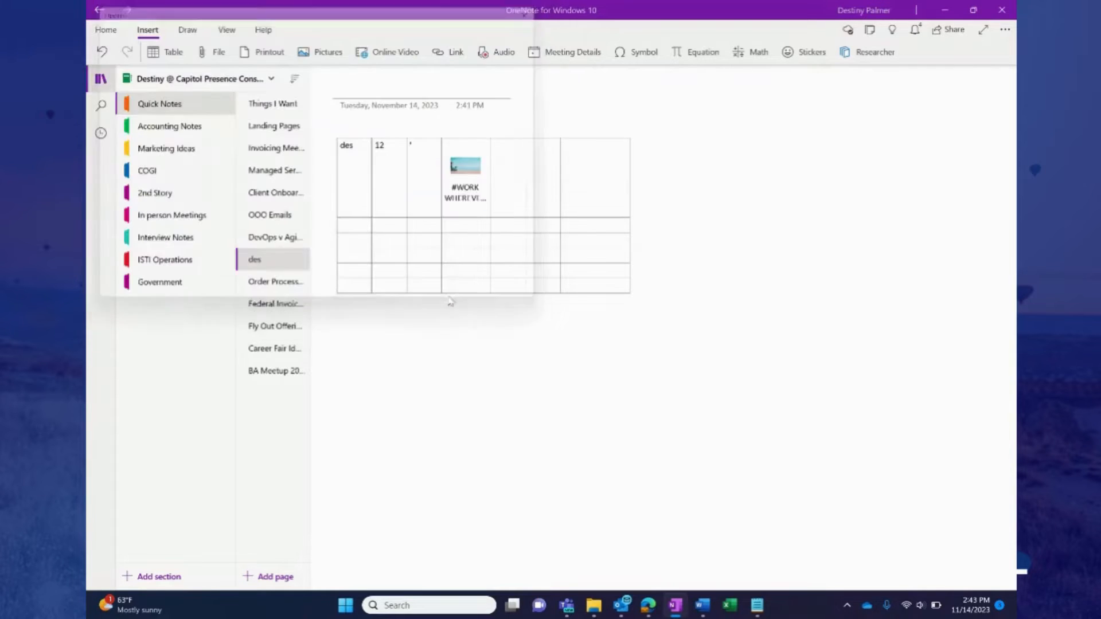
pyautogui.click(463, 319)
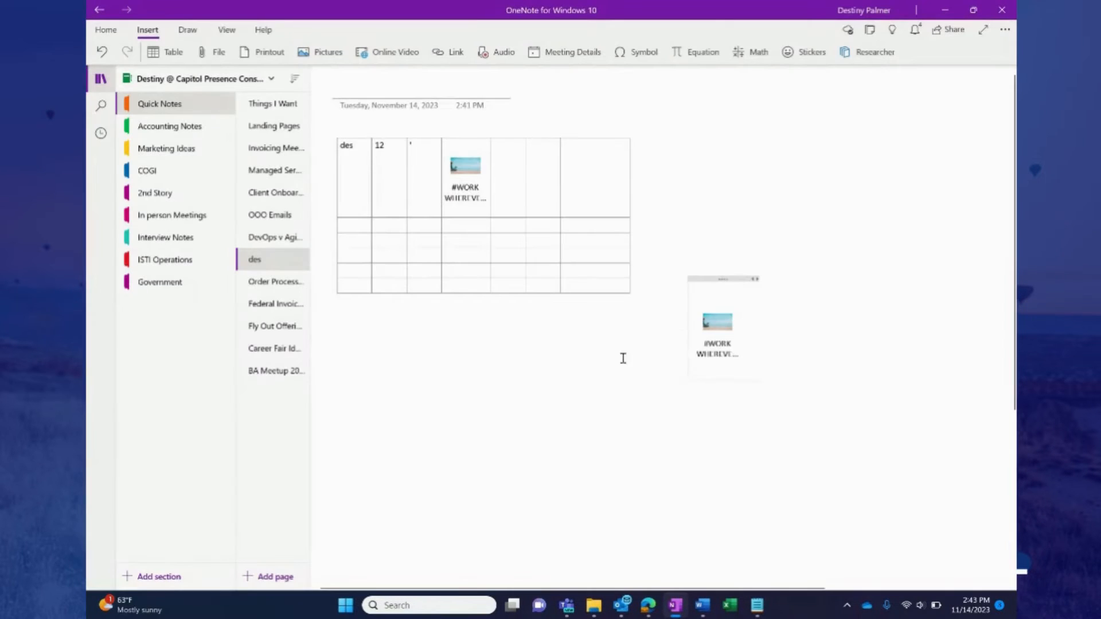
# Step: Reposition the second attachment within its note container, and move the container up beside the table's top row
pyautogui.click(741, 314)
pyautogui.moveTo(743, 309); pyautogui.dragTo(783, 281)
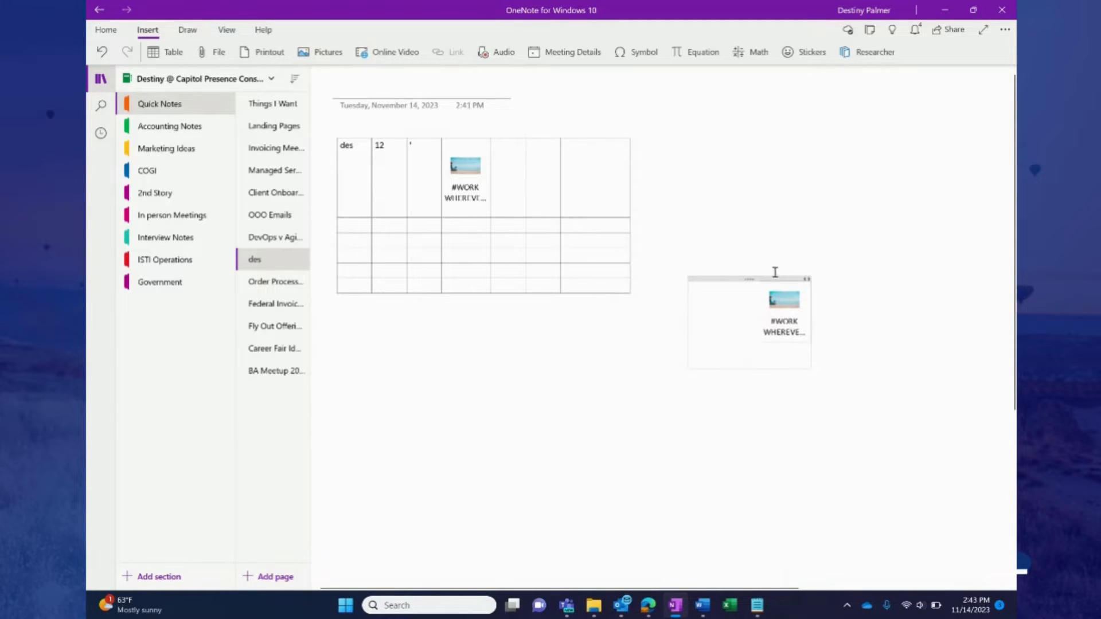
pyautogui.moveTo(753, 281); pyautogui.dragTo(707, 135)
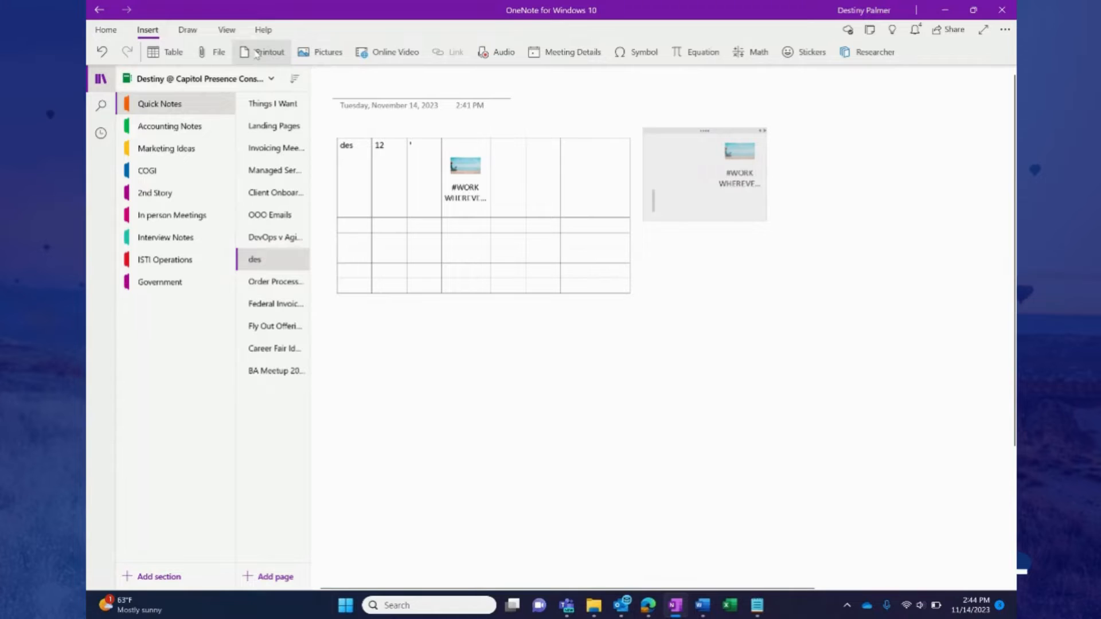
# Step: Insert the Oct to Nov Invoice file from Saved Pictures as a printout in the blank space outside the table
pyautogui.click(712, 287)
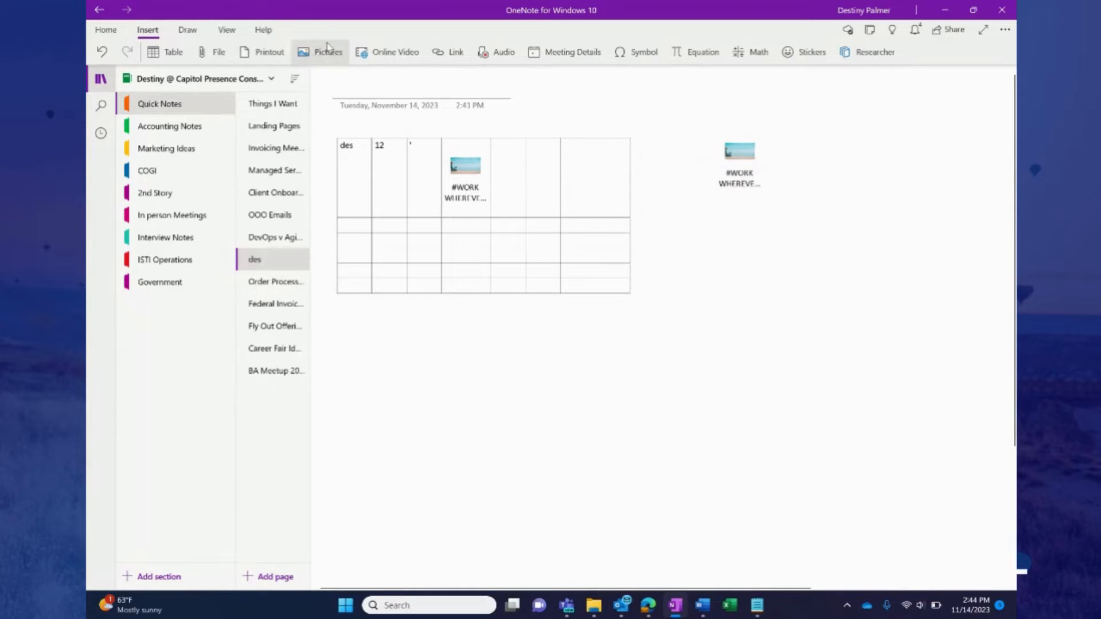
pyautogui.click(283, 53)
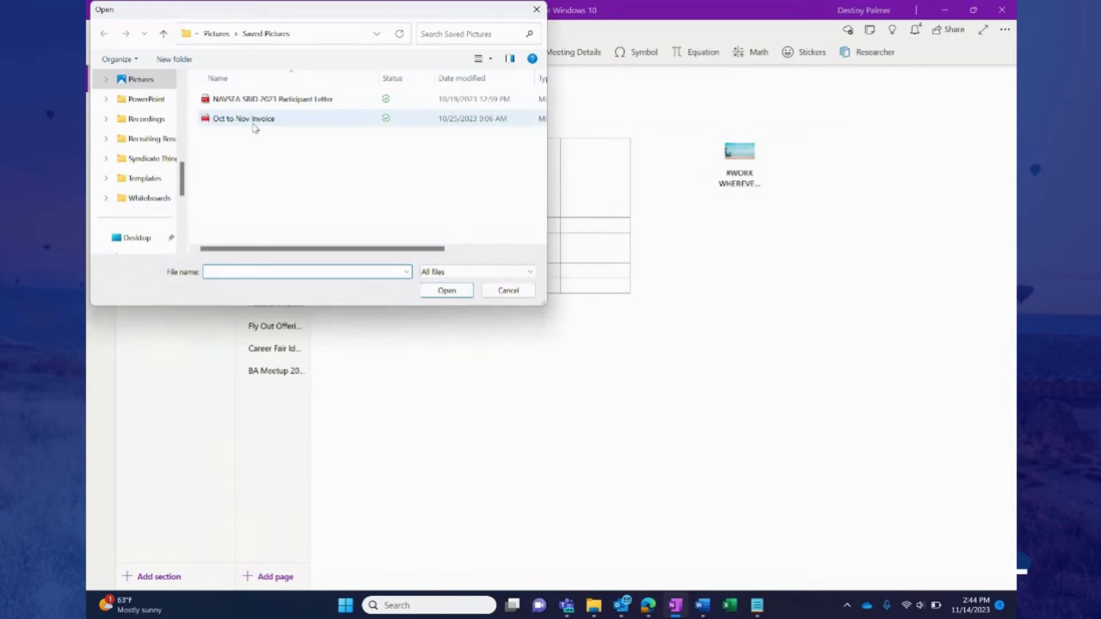
pyautogui.click(257, 121)
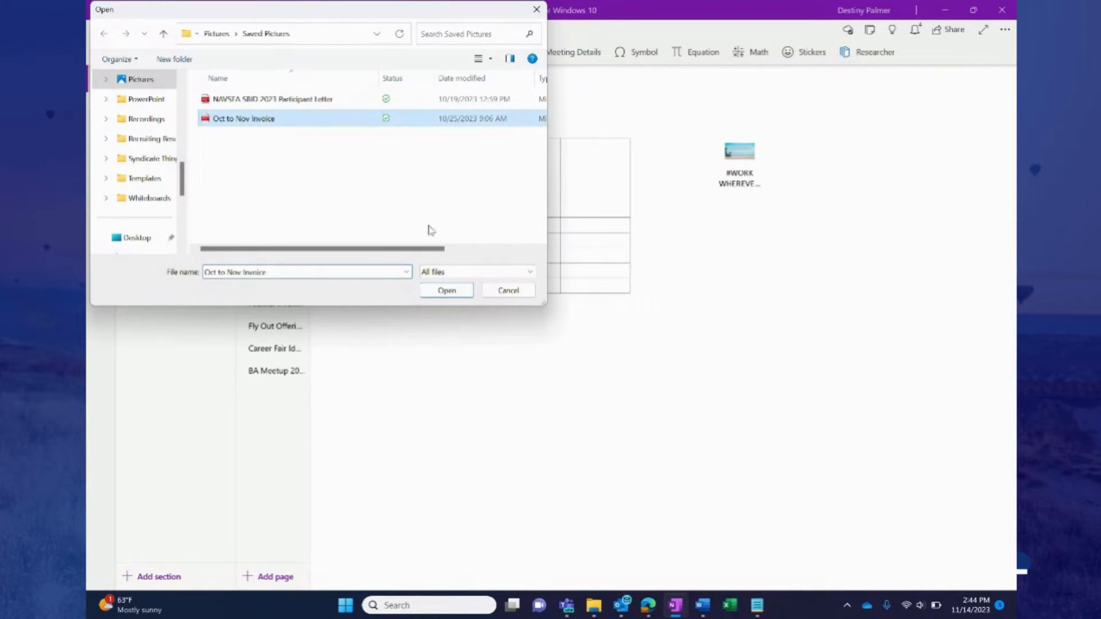
pyautogui.click(451, 291)
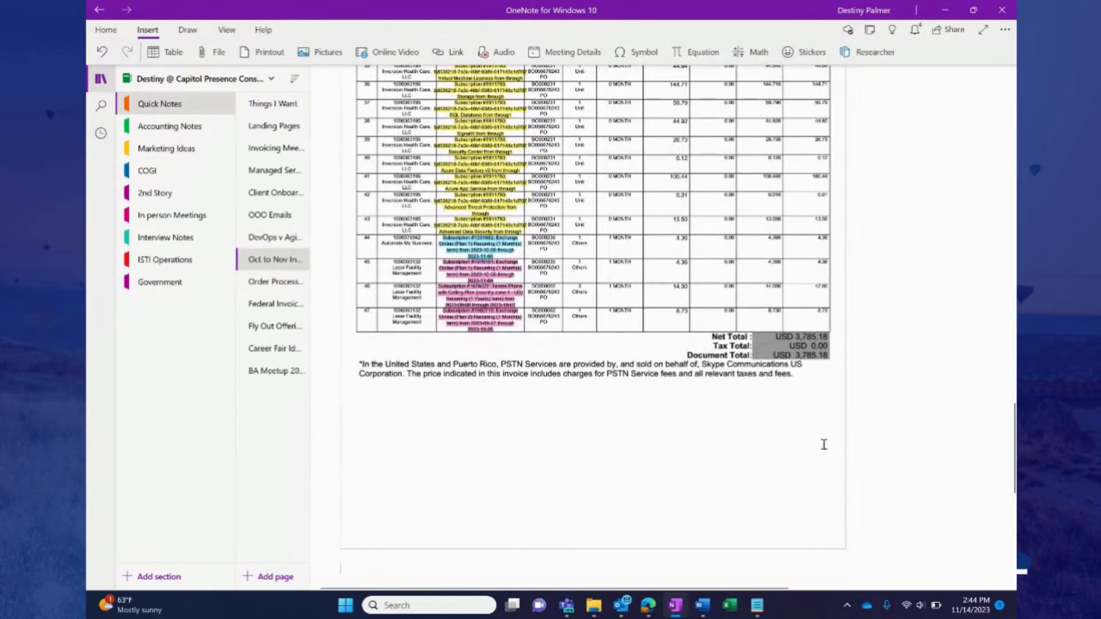
# Step: Insert the picture #WORK WHEREVER (1) from file beside the end of the invoice printout and select it
pyautogui.click(861, 445)
pyautogui.scroll(-7, 862, 442)
pyautogui.scroll(3, 862, 441)
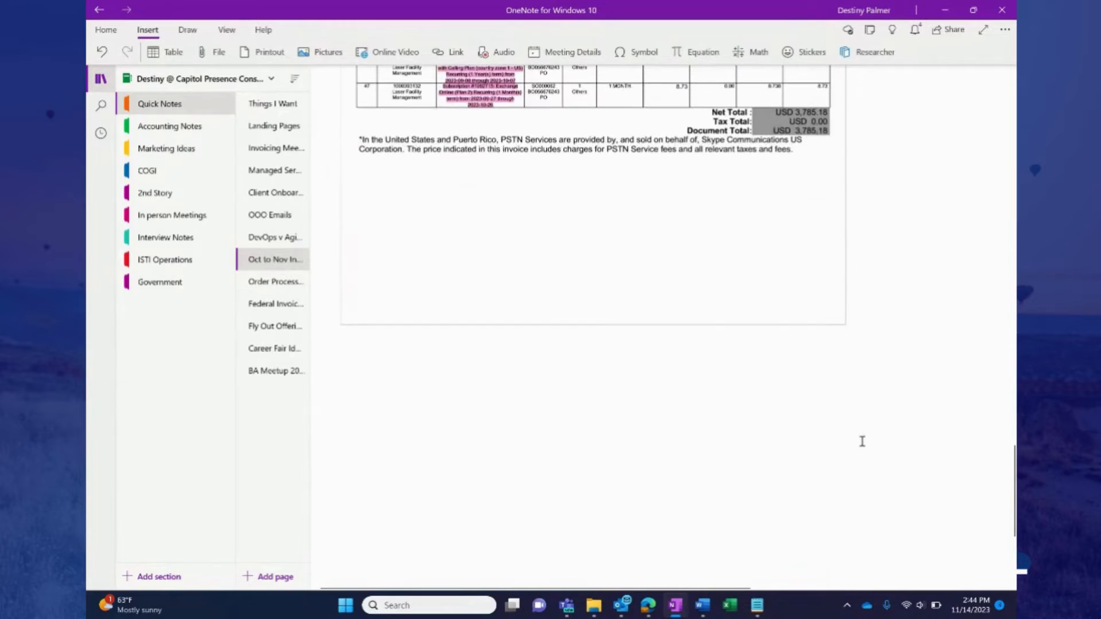
pyautogui.scroll(-2, 862, 441)
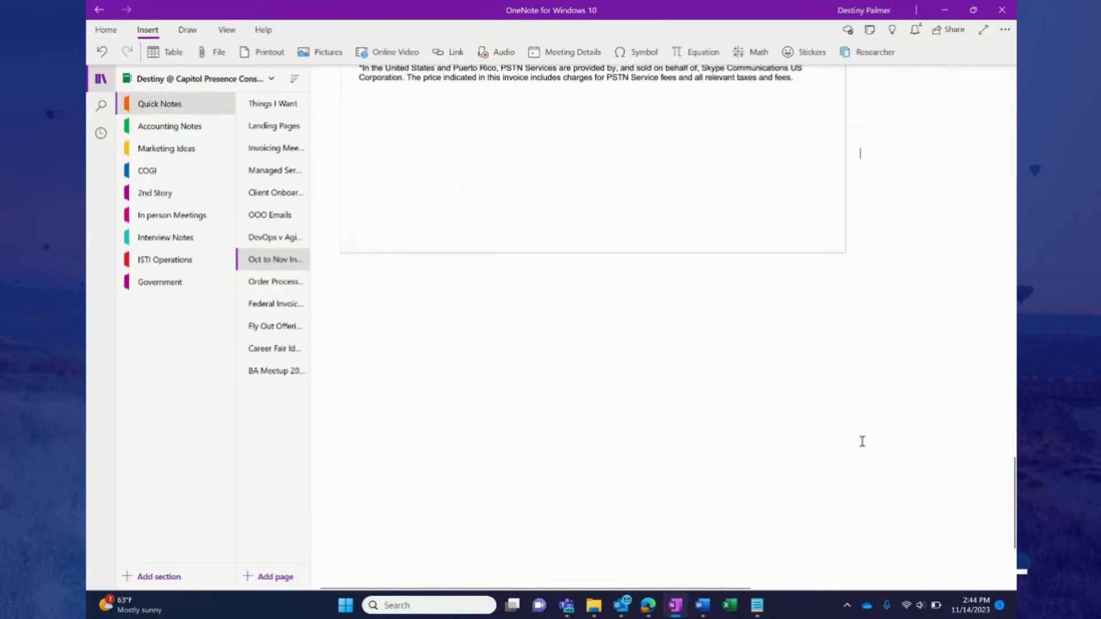
pyautogui.scroll(8, 862, 442)
pyautogui.scroll(-10, 862, 441)
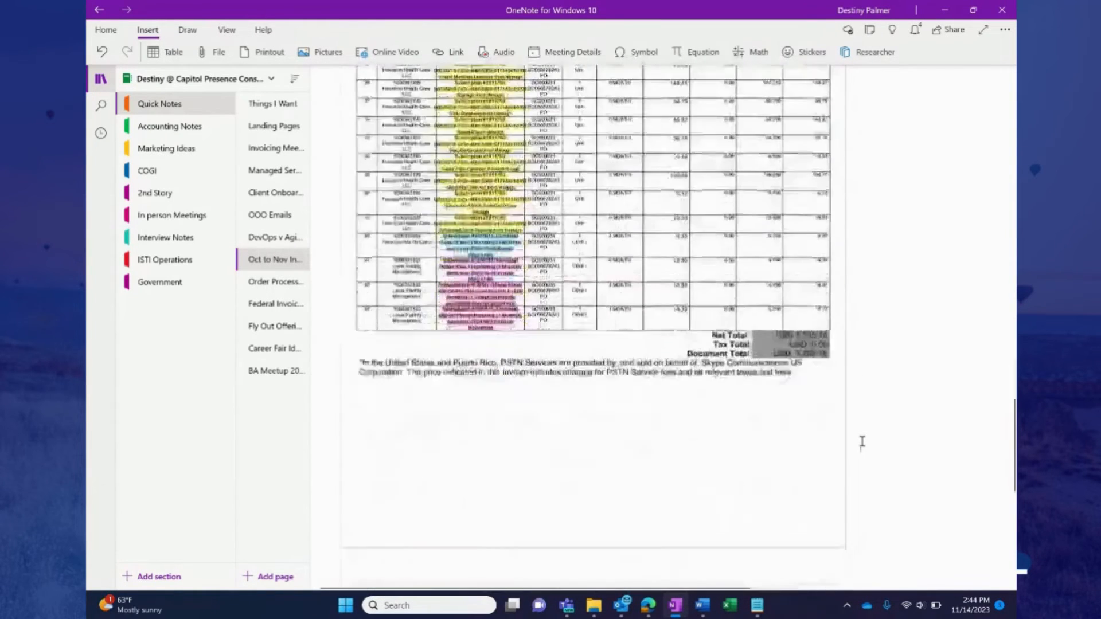
pyautogui.scroll(1, 862, 441)
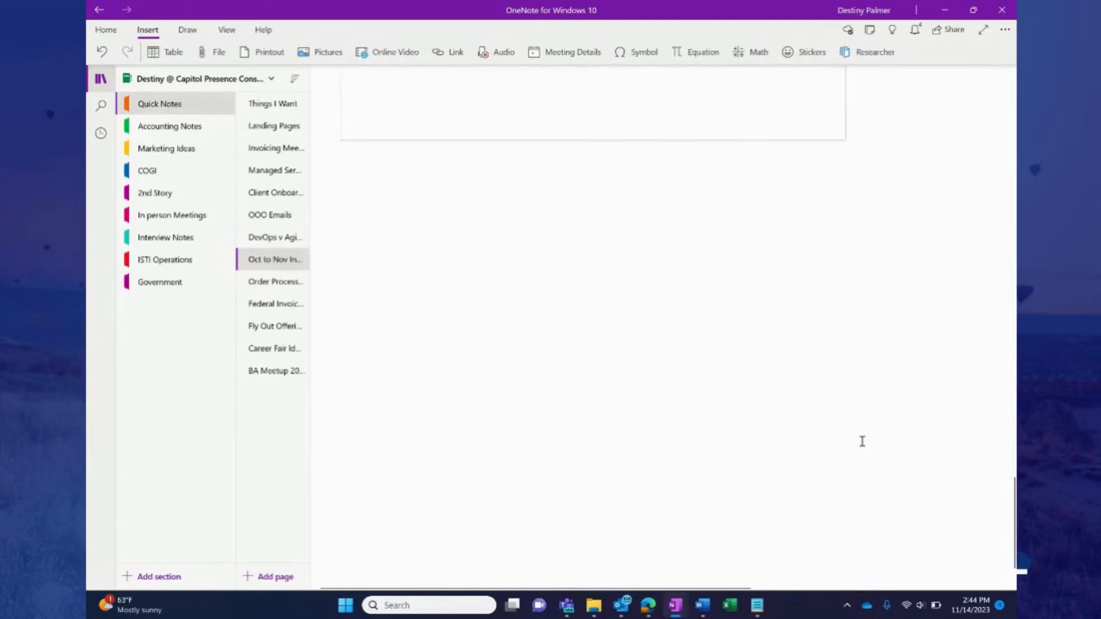
pyautogui.click(318, 52)
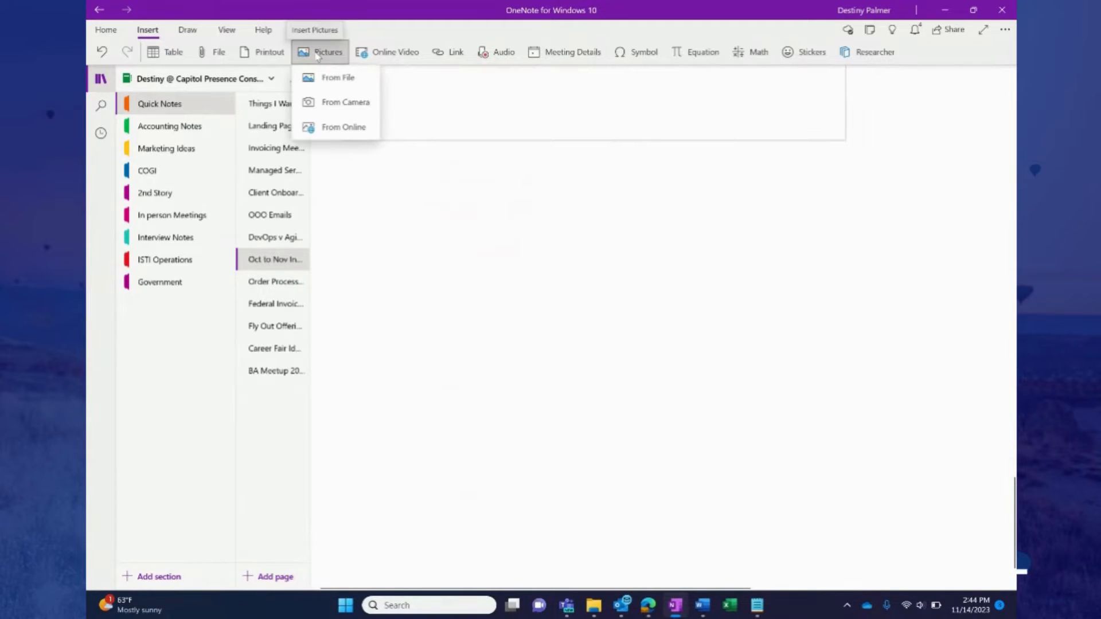
pyautogui.click(340, 79)
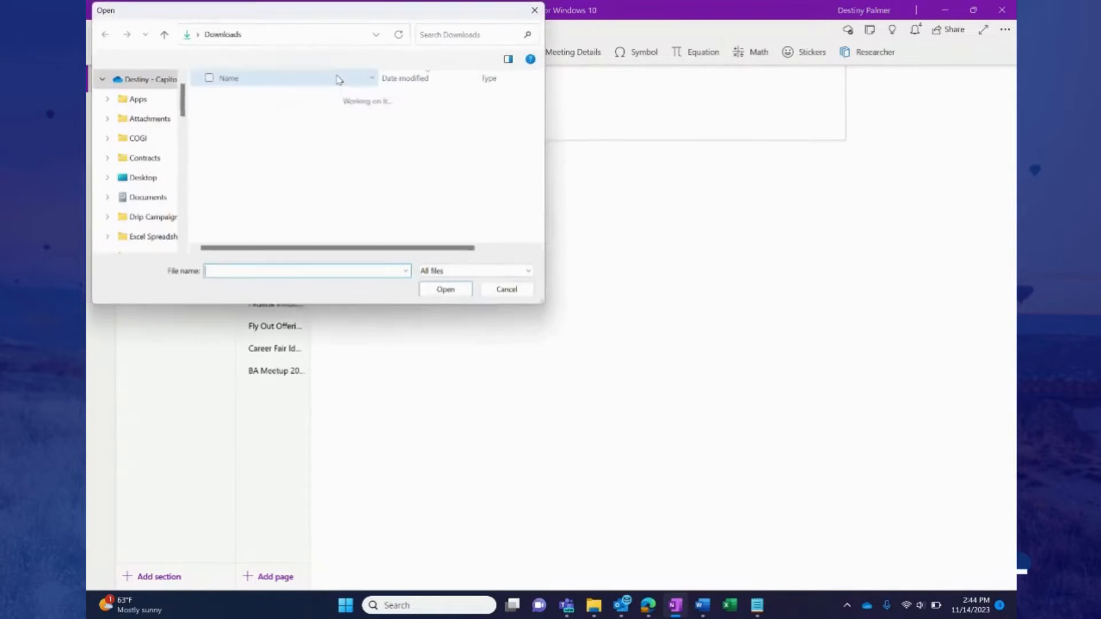
pyautogui.click(307, 150)
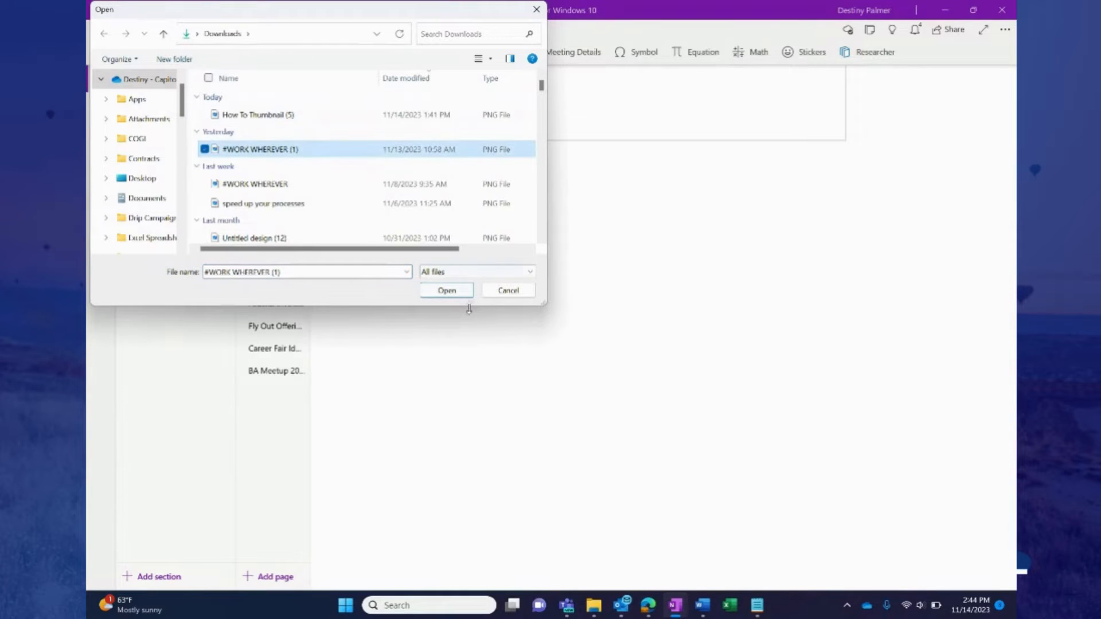
pyautogui.click(459, 296)
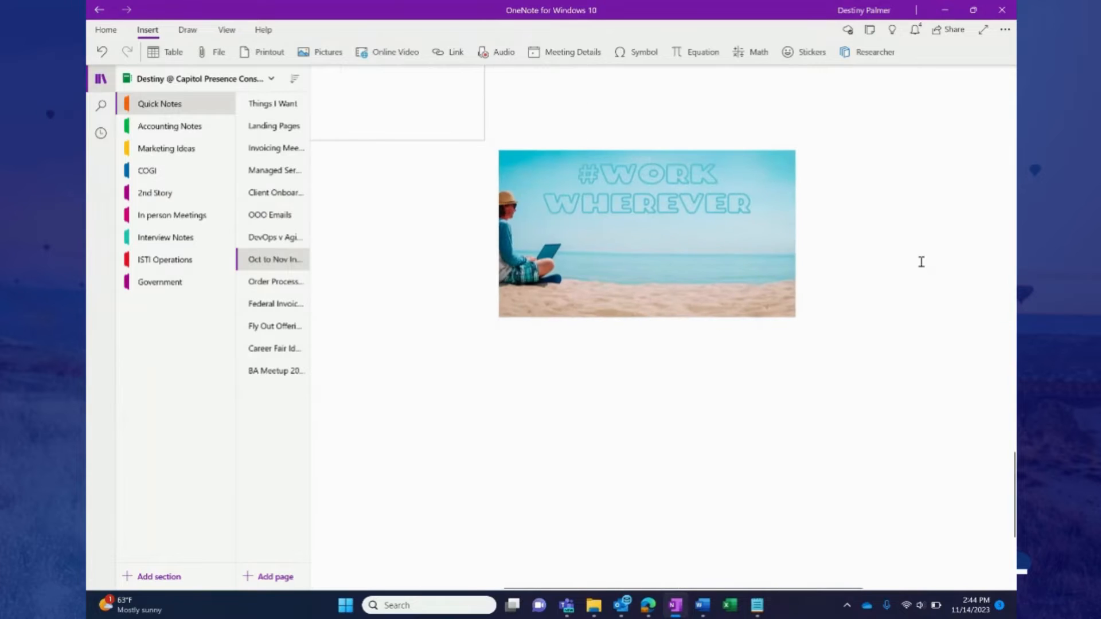
pyautogui.click(655, 314)
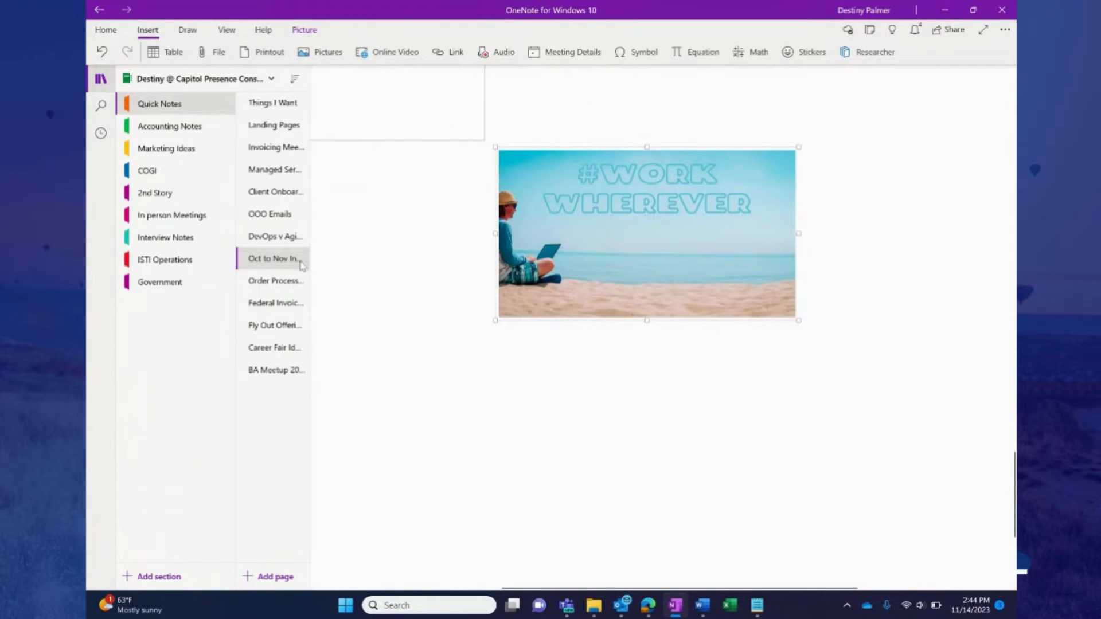
# Step: Open the Insert Online Video dialog to see its address field, and close it without adding a video
pyautogui.click(394, 52)
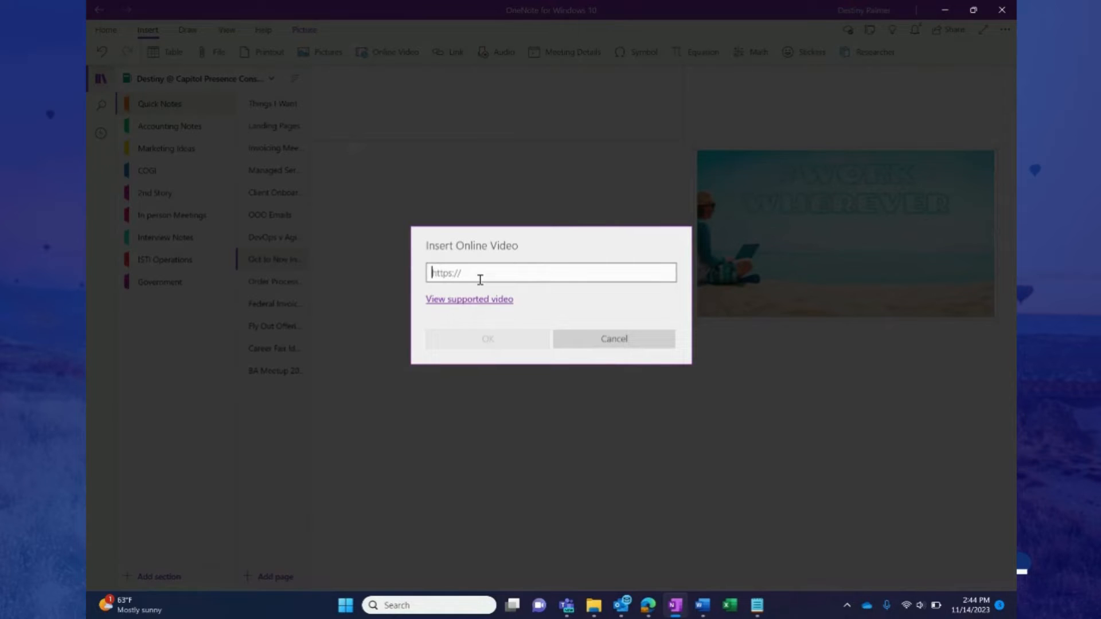
pyautogui.click(604, 340)
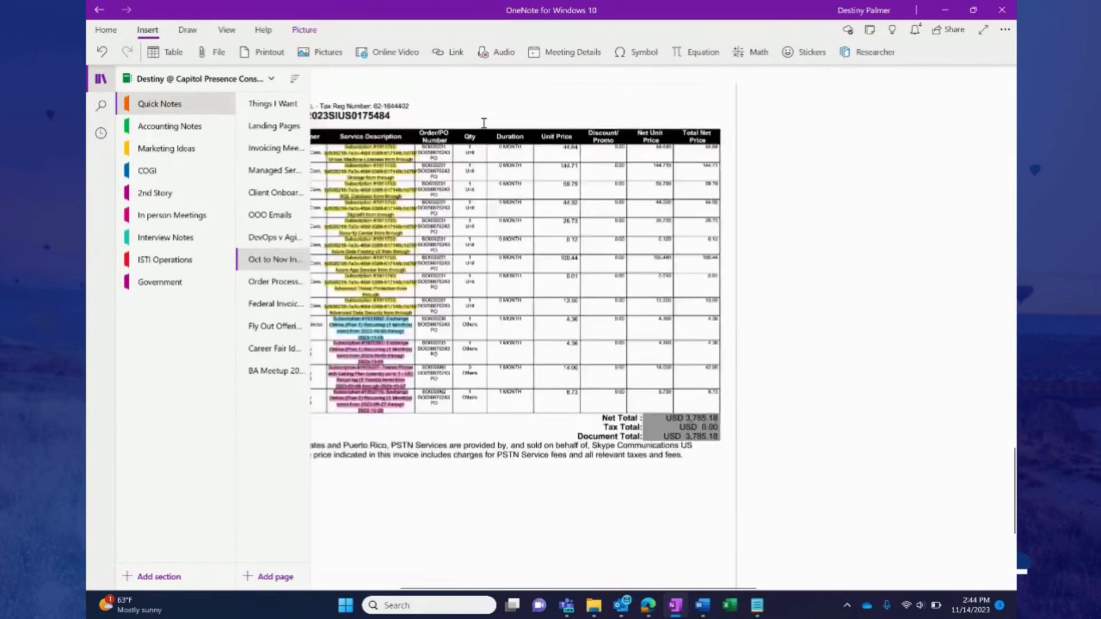
# Step: Add a text note reading hey in the blank space just below the end of the invoice printout
pyautogui.scroll(10, 484, 123)
pyautogui.scroll(8, 484, 124)
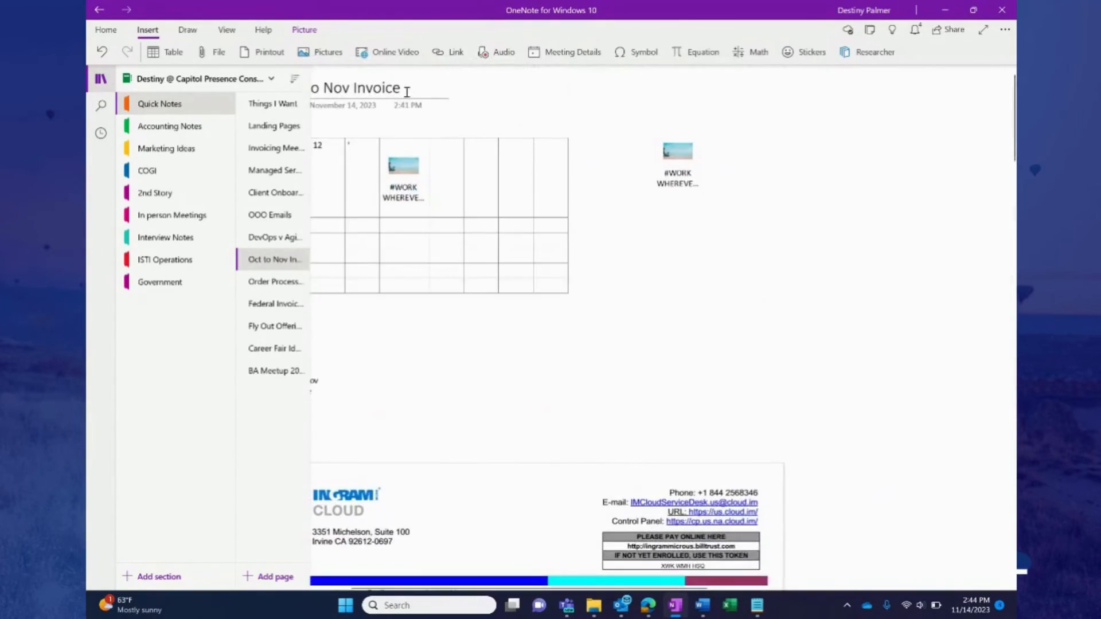
pyautogui.scroll(-10, 485, 187)
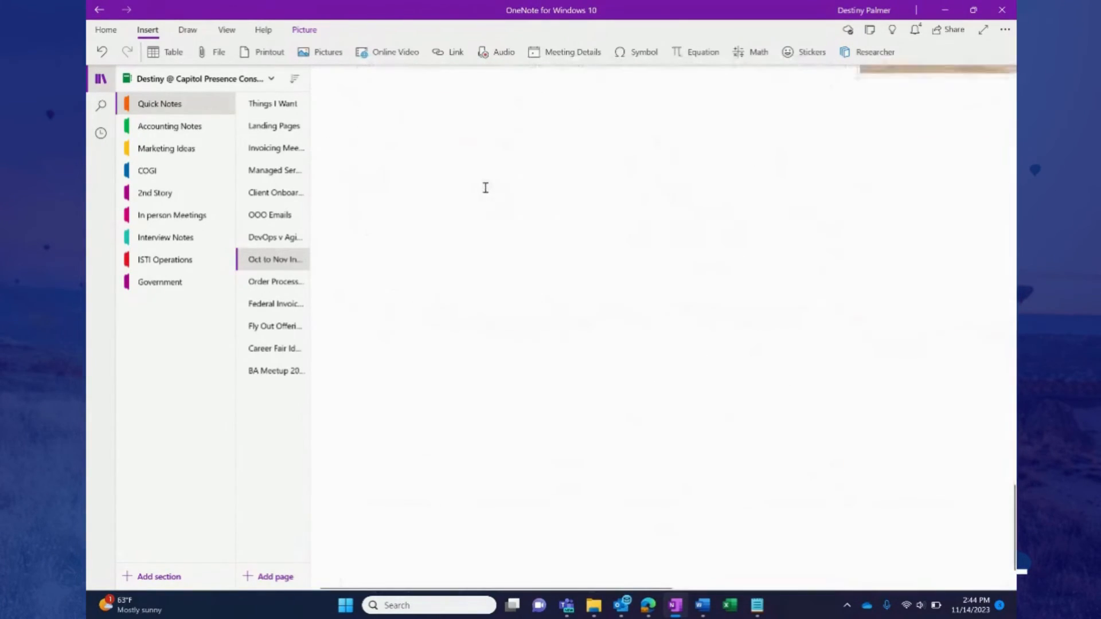
pyautogui.scroll(-3, 485, 190)
pyautogui.click(463, 454)
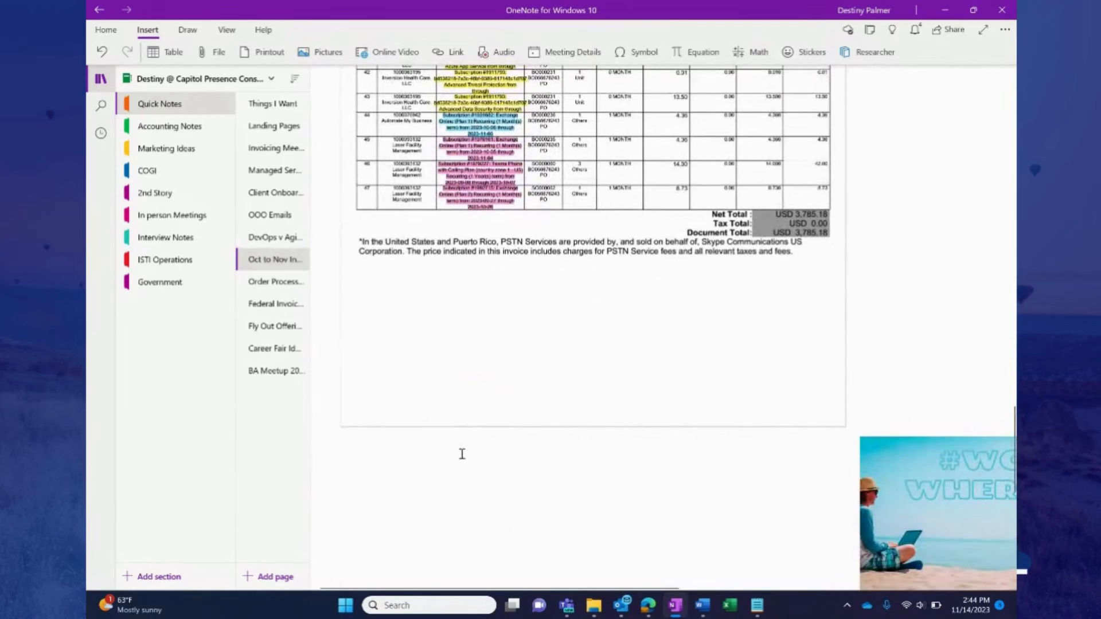
pyautogui.click(462, 454)
# Step: Open the link options for the word hey to view the display text and address fields, and close them without inserting a link
pyautogui.hotkey('shift', 'Left')
pyautogui.hotkey('shift', 'Left')
pyautogui.hotkey('shift', 'Left')
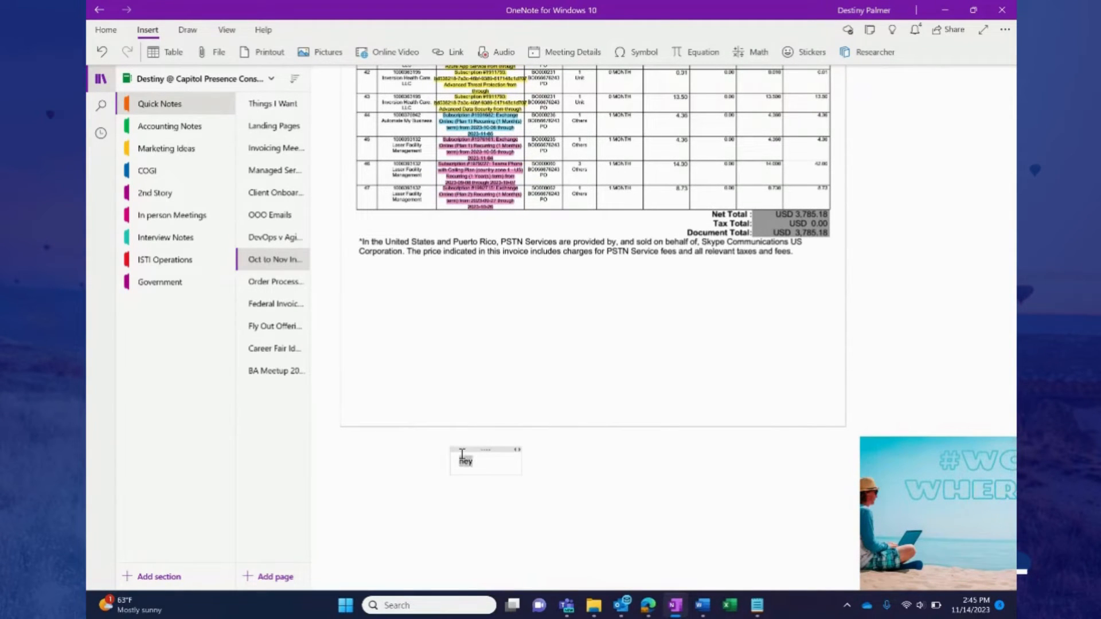
pyautogui.click(453, 51)
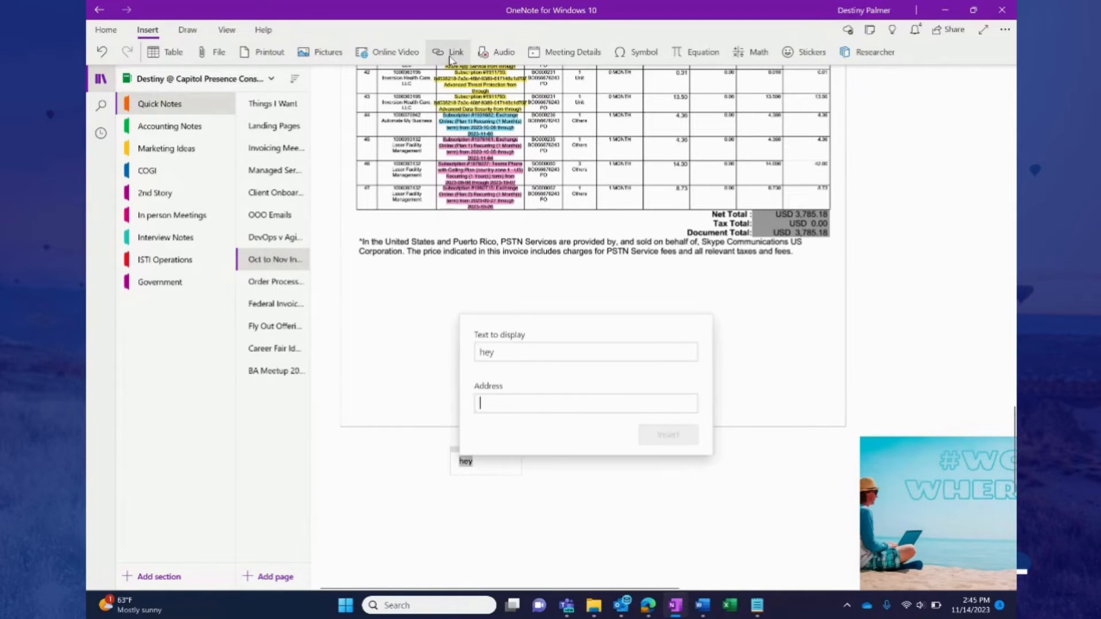
pyautogui.click(537, 400)
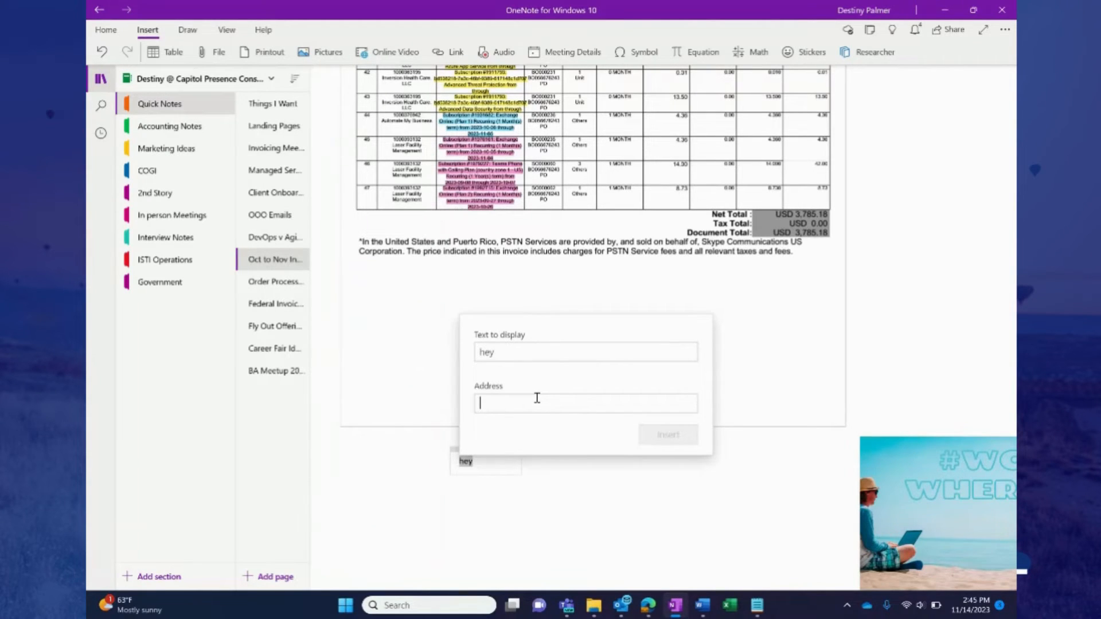
pyautogui.click(509, 527)
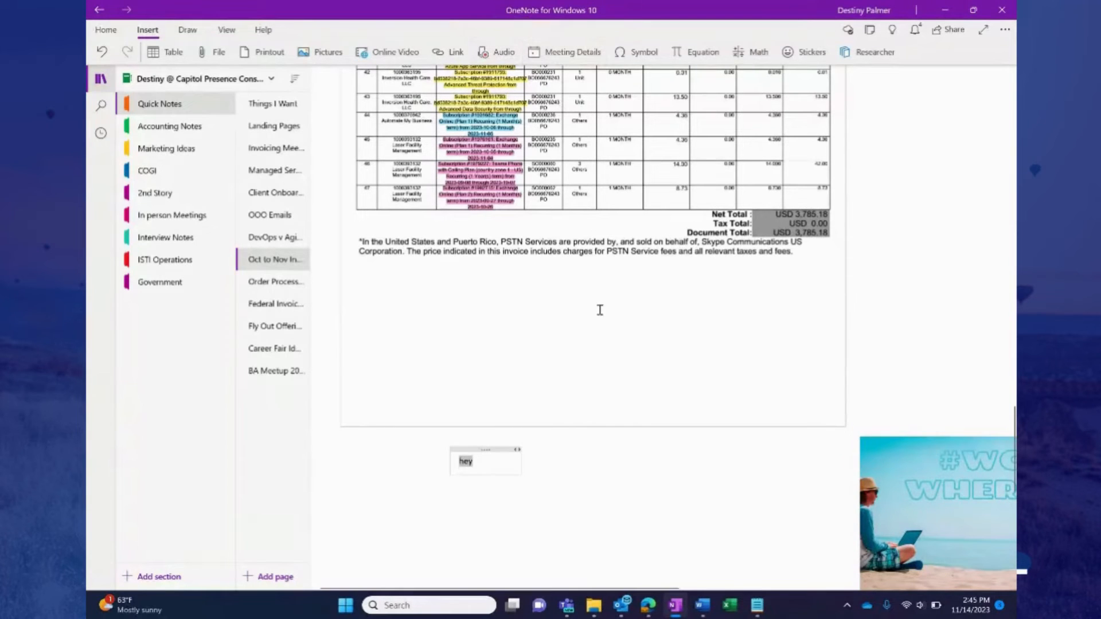
# Step: Insert the meeting details of today's Class meeting in the blank space beside the hey note, and close the meeting list
pyautogui.click(558, 482)
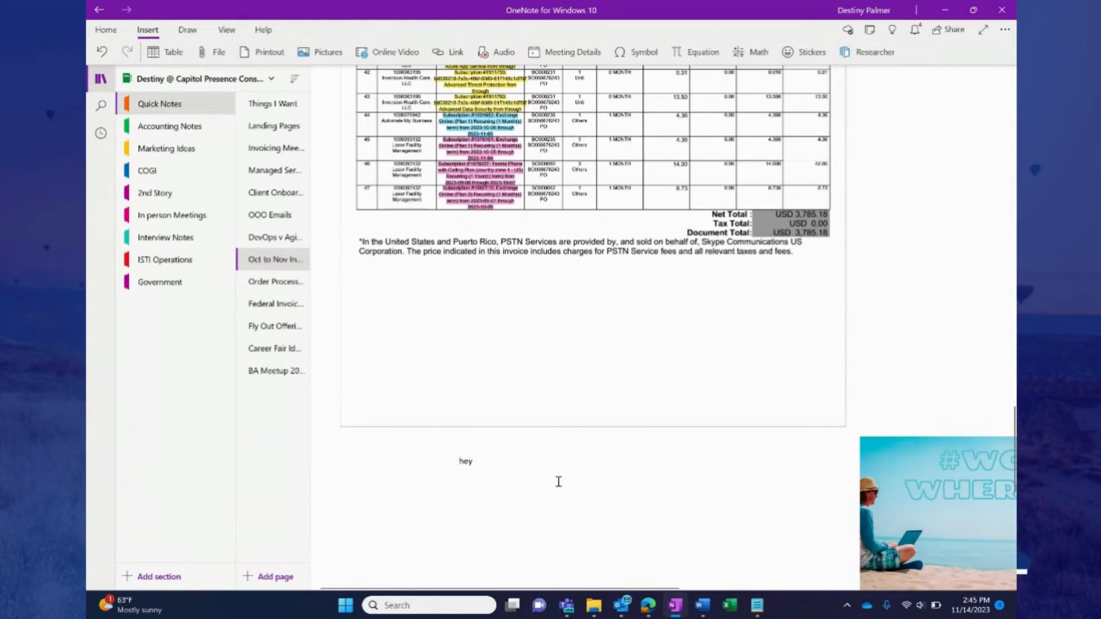
pyautogui.click(590, 54)
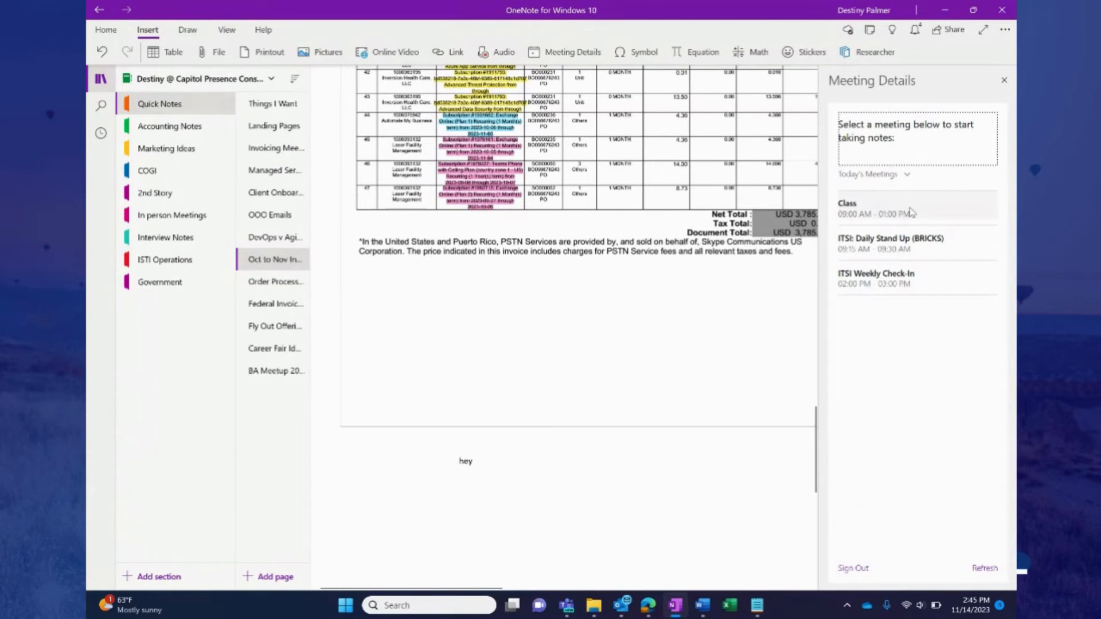
pyautogui.click(911, 213)
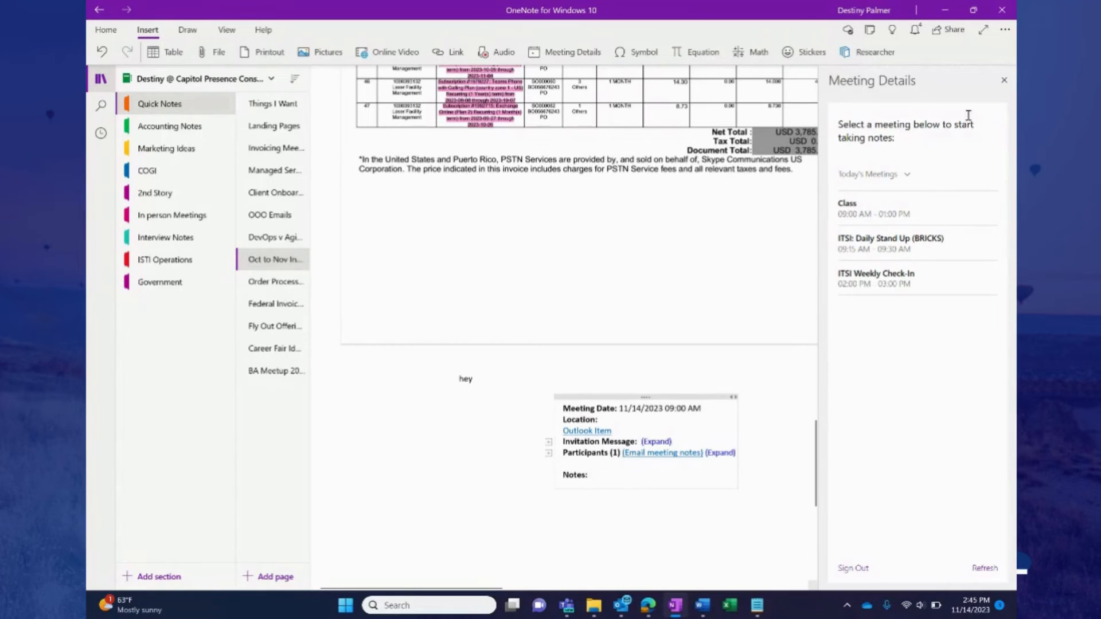
pyautogui.click(1008, 85)
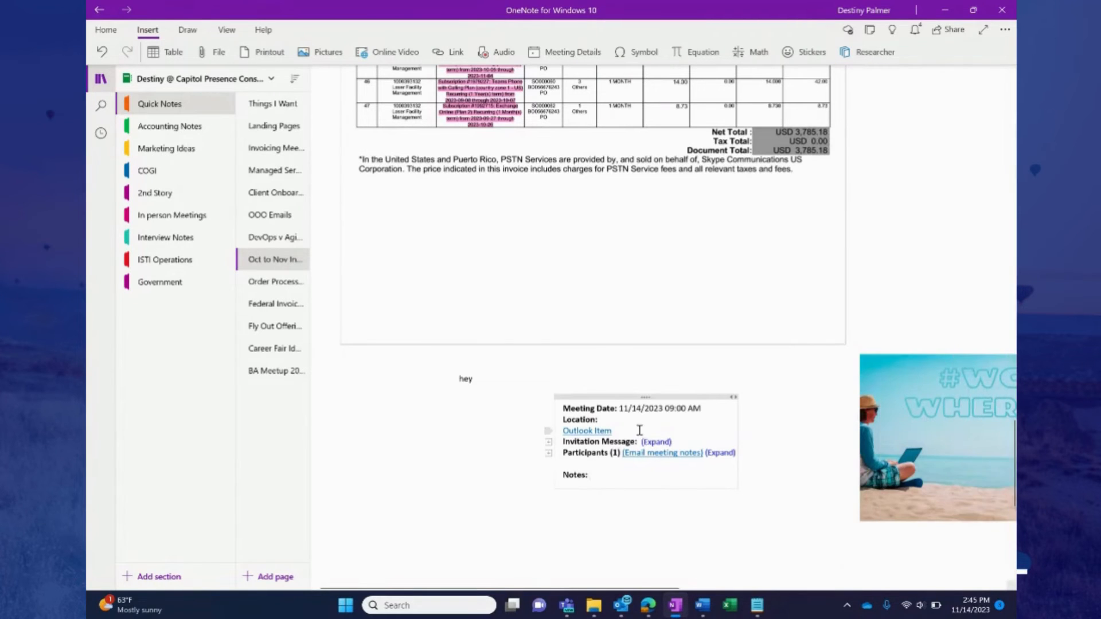
# Step: Insert a bullet symbol (•) as a new note in the blank space below the meeting details
pyautogui.scroll(-1, 639, 430)
pyautogui.click(441, 455)
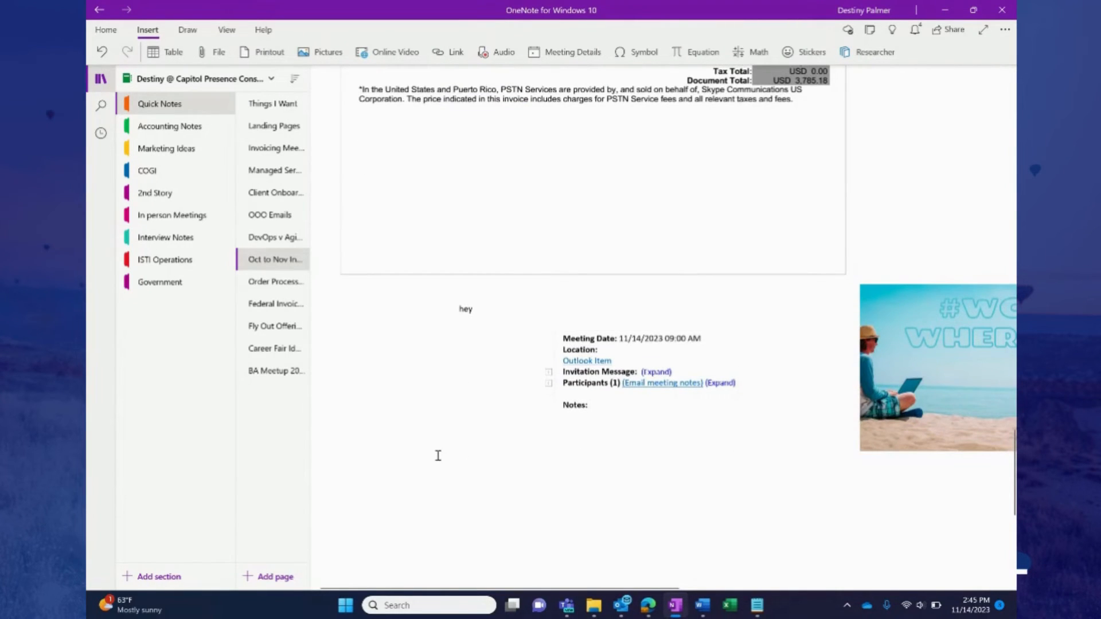
pyautogui.click(641, 54)
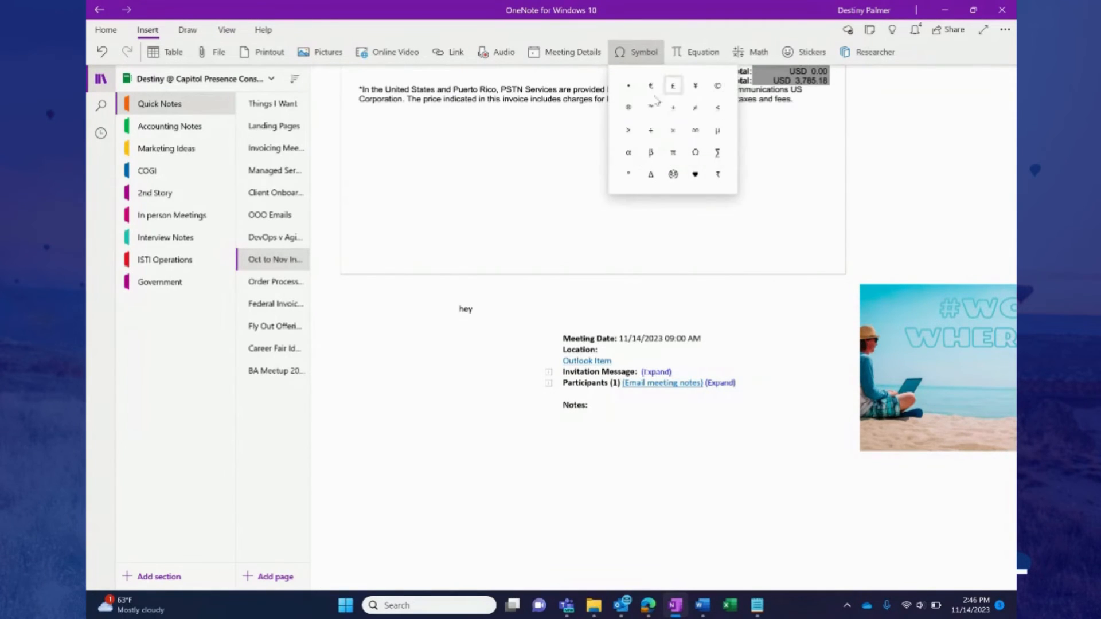
pyautogui.click(630, 87)
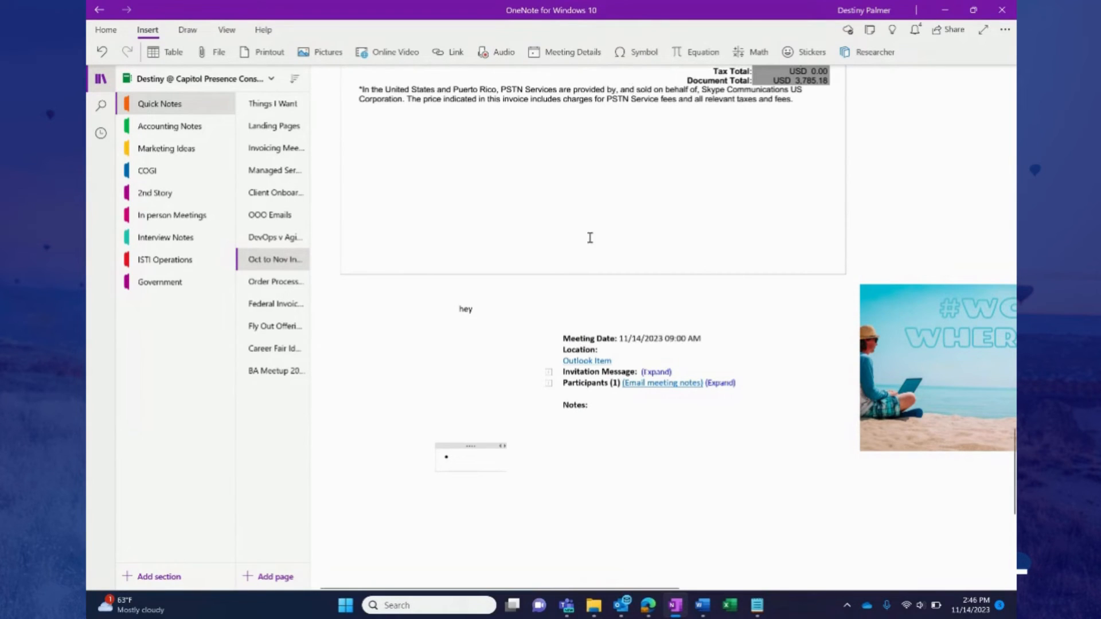
# Step: Insert the equation 2³ after the bullet symbol using the Superscript structure, looking through the equation symbols and structures
pyautogui.click(691, 58)
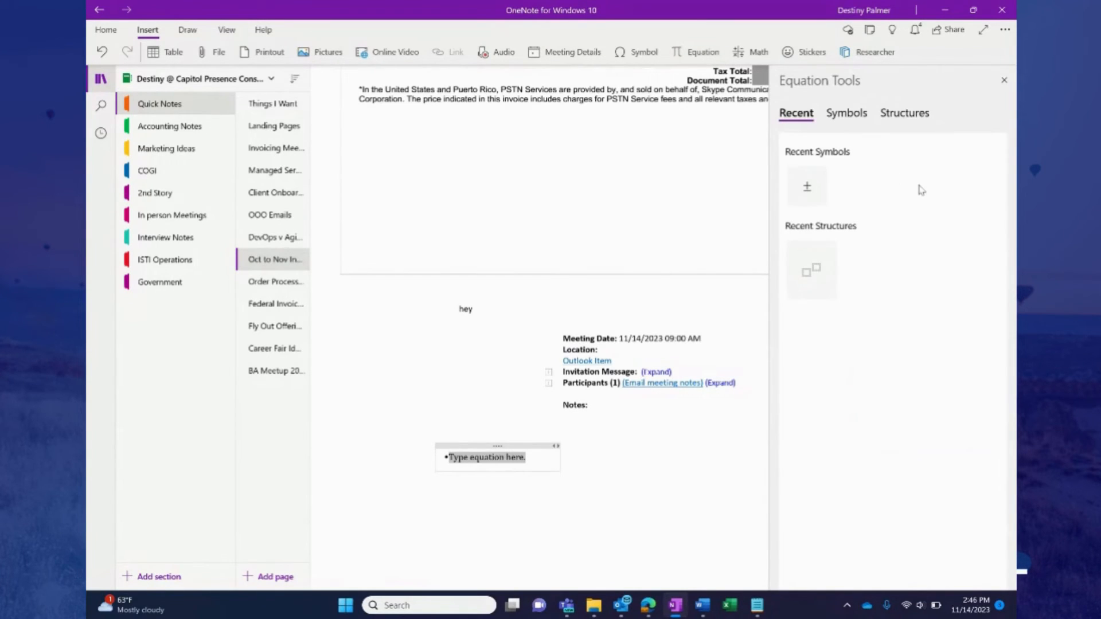
pyautogui.click(894, 114)
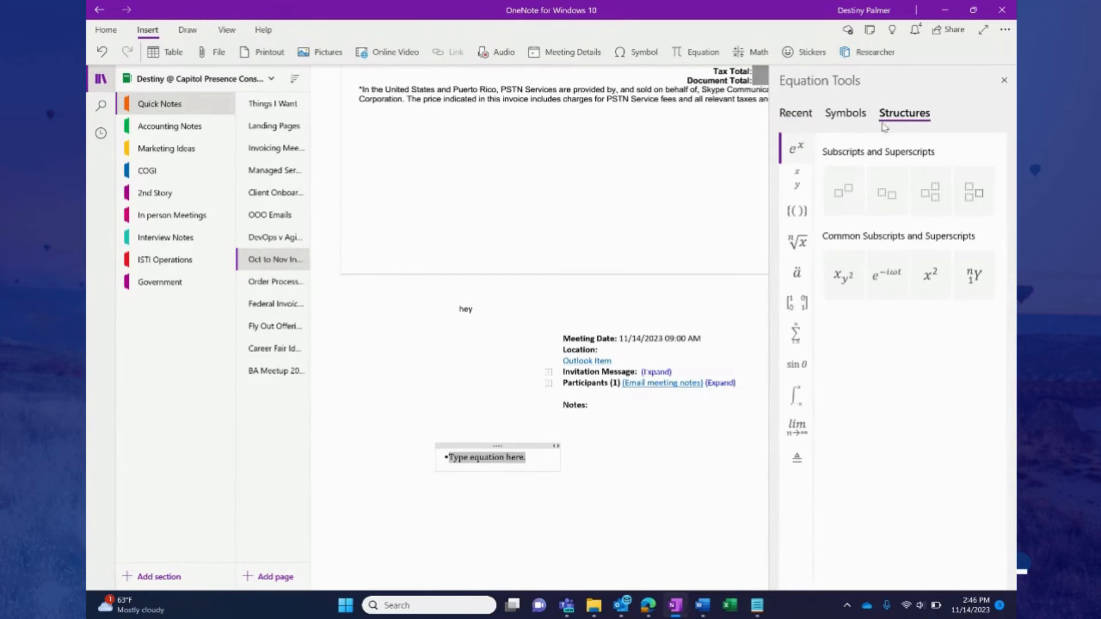
pyautogui.click(839, 117)
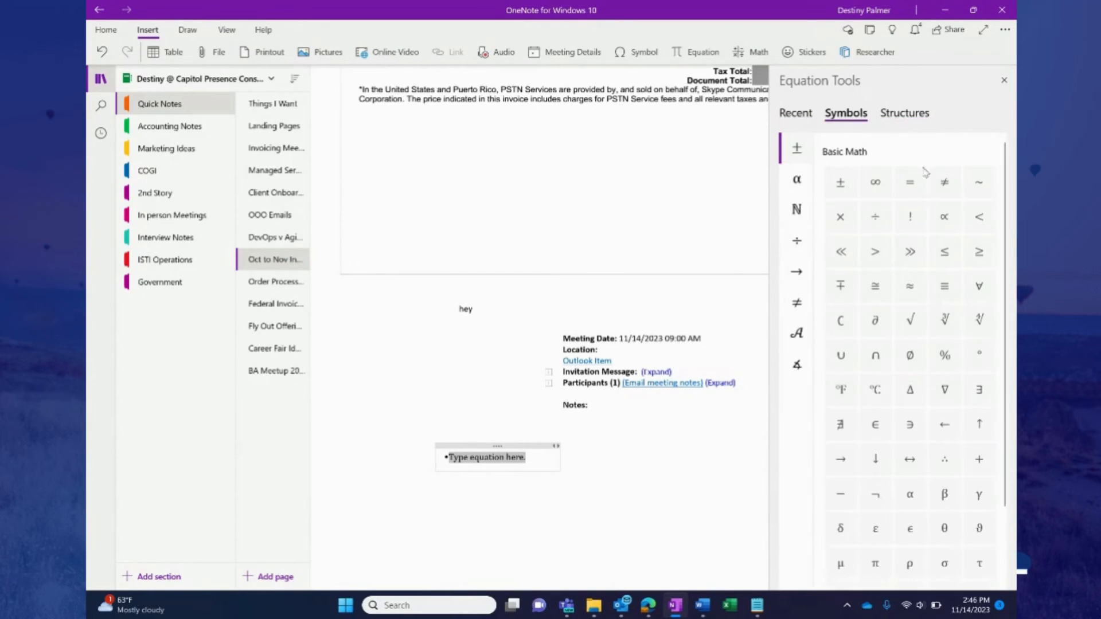
pyautogui.click(906, 117)
pyautogui.click(838, 206)
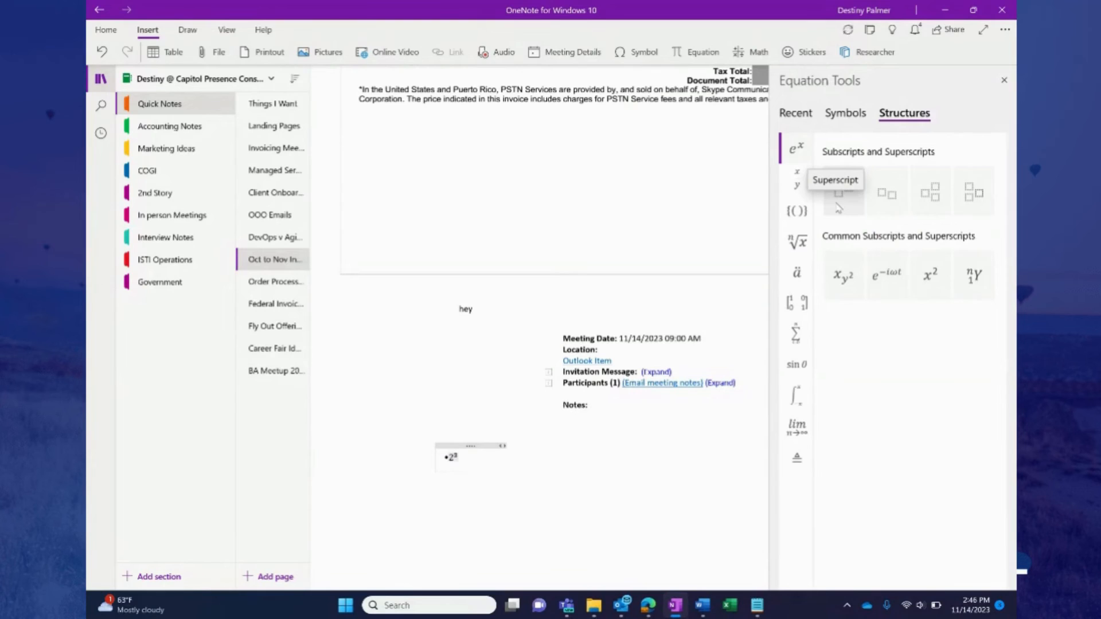
# Step: Evaluate the equation 2³ with Math, place the result in a note beside it, and close Equation Tools
pyautogui.click(757, 51)
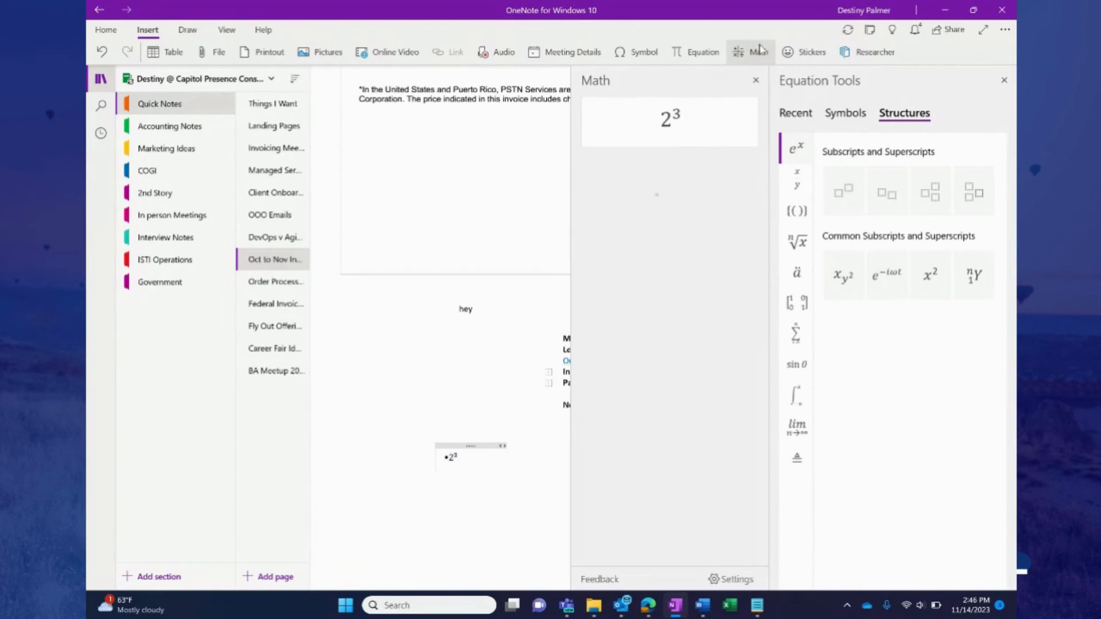
pyautogui.click(696, 176)
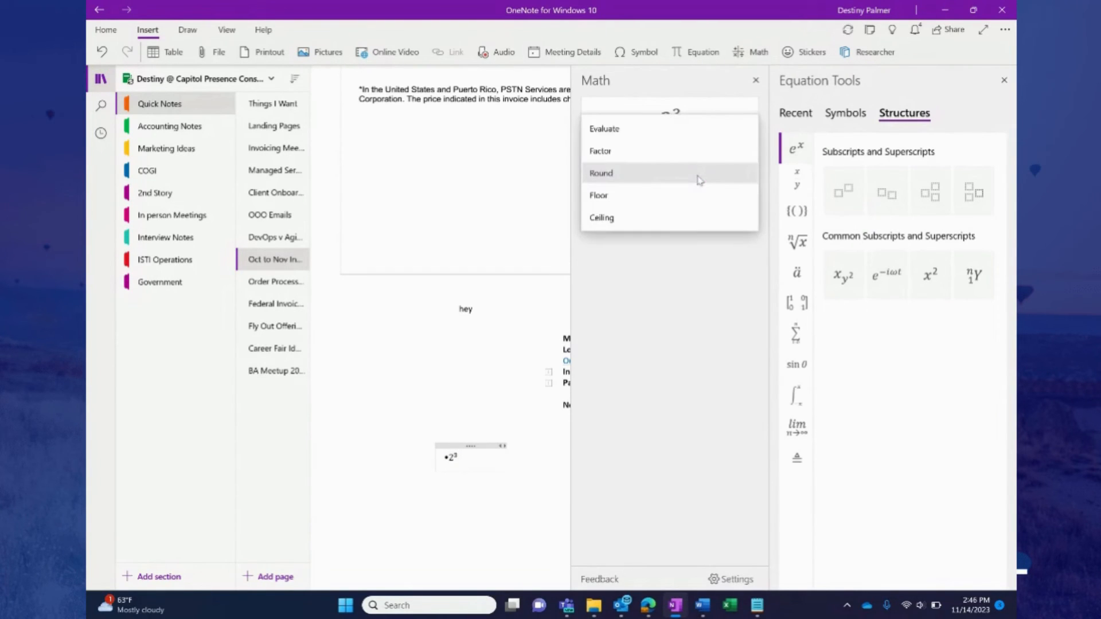
pyautogui.click(681, 122)
pyautogui.moveTo(695, 214); pyautogui.dragTo(507, 445)
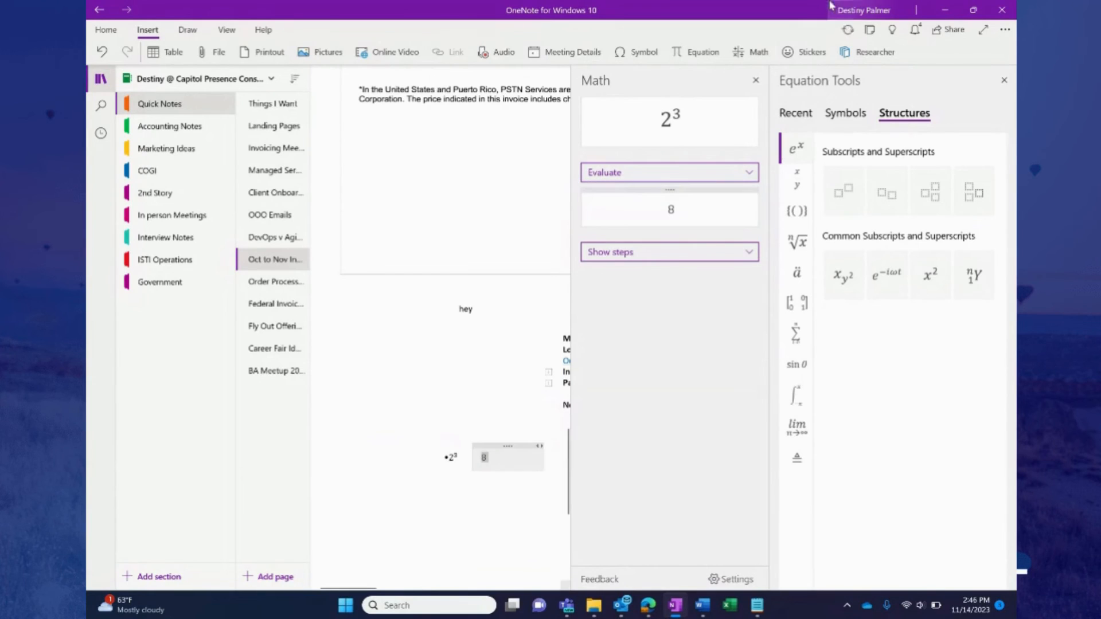
pyautogui.click(1005, 80)
# Step: Insert the monkey sticker with raised arms from the Abe set in place of the selected result, and browse the other sticker sets
pyautogui.click(812, 53)
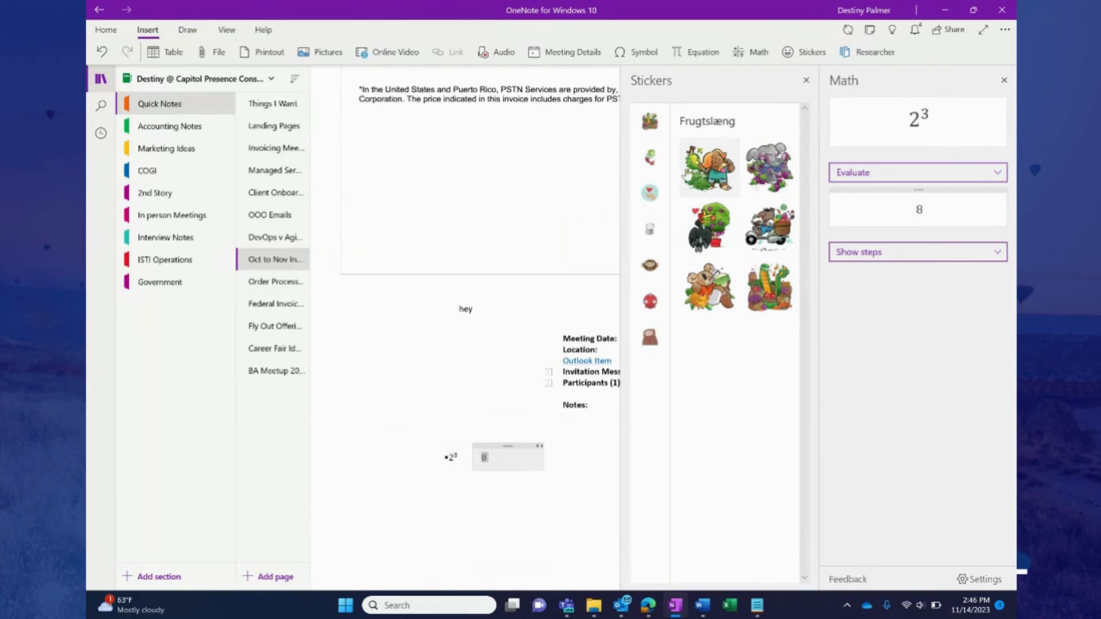
pyautogui.click(650, 156)
pyautogui.click(650, 192)
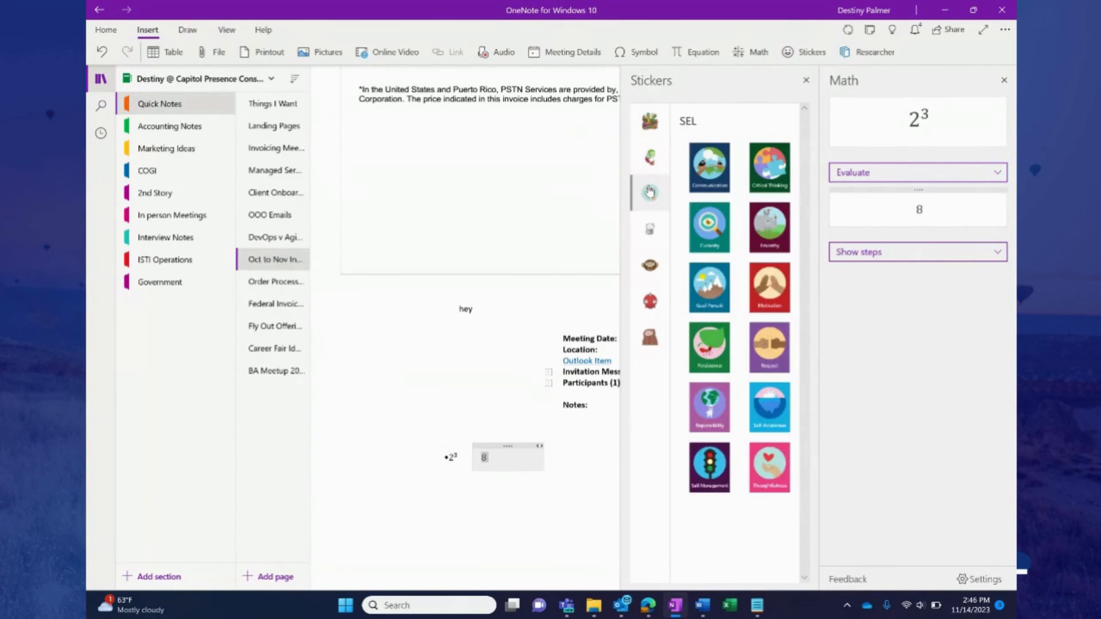
pyautogui.click(650, 230)
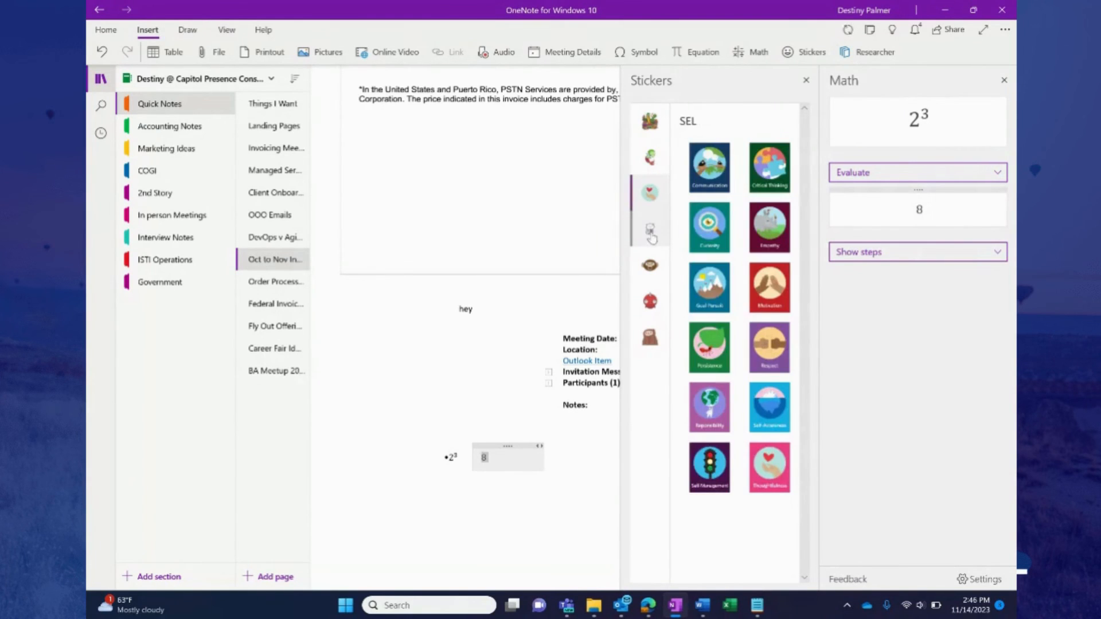
pyautogui.click(654, 271)
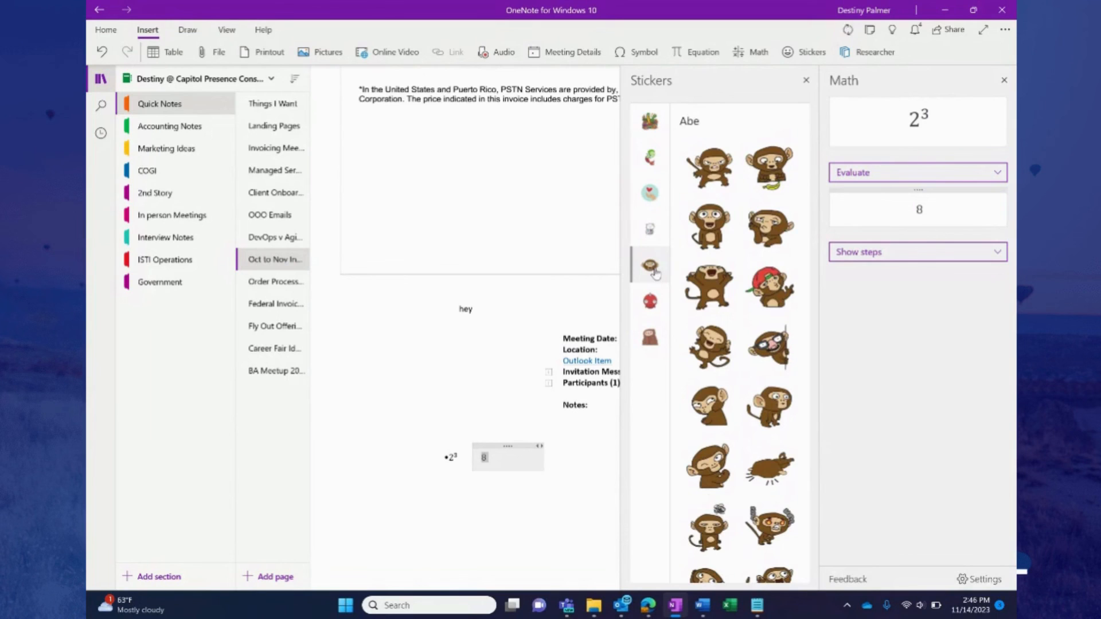
pyautogui.click(713, 292)
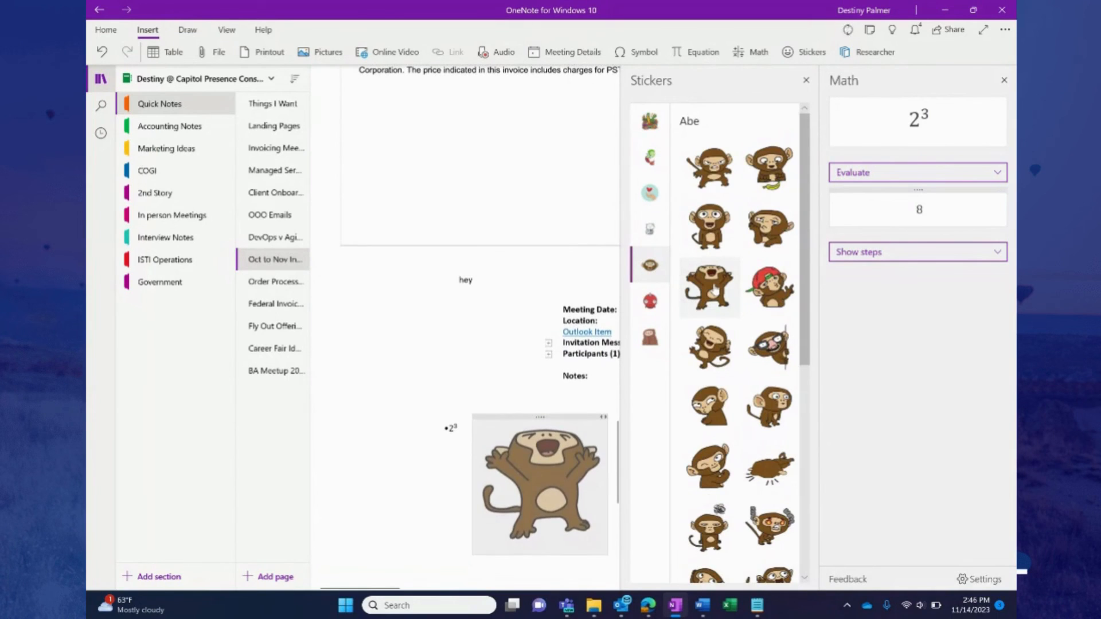
pyautogui.click(656, 302)
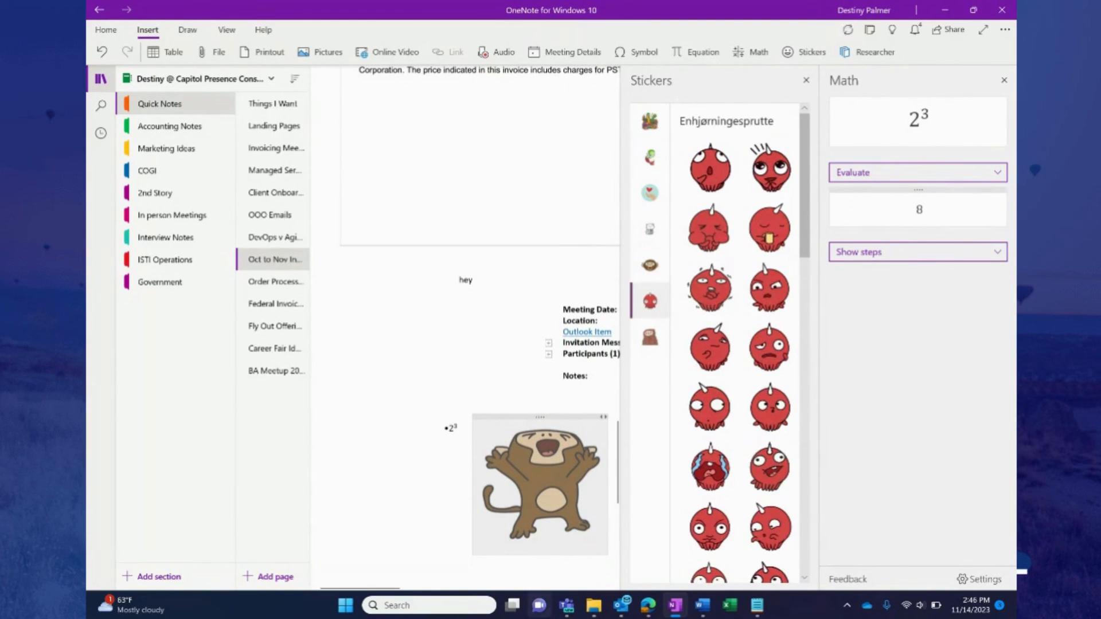